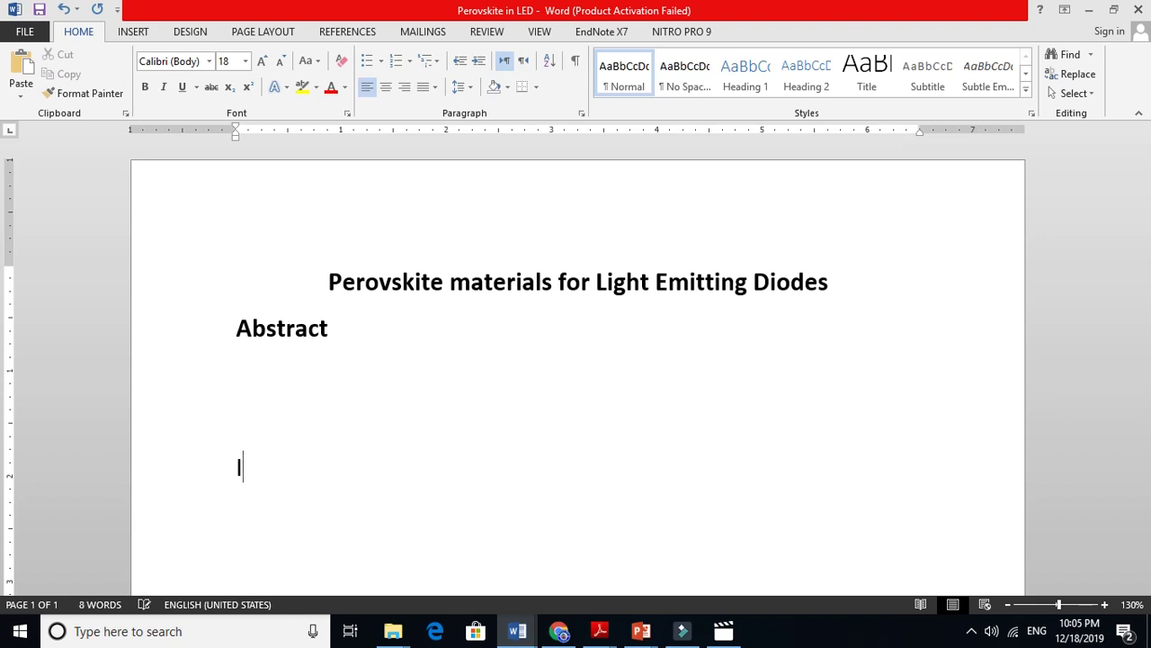
Finish typing the Introduction heading below Abstract.
text(ntrodu)
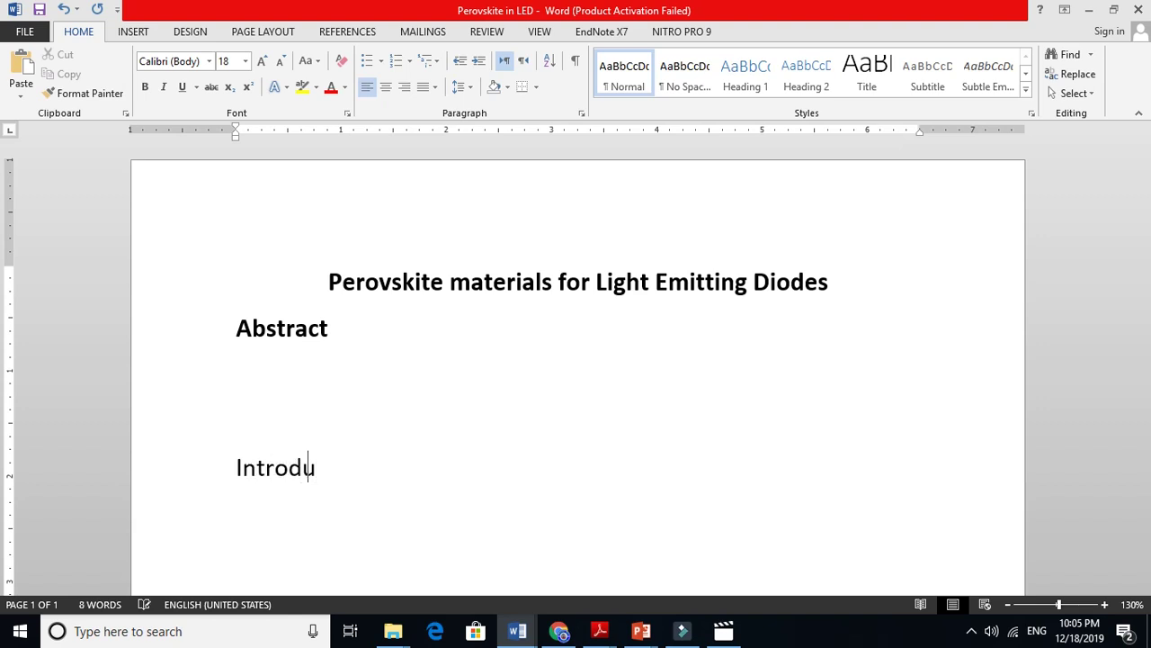
text(ction)
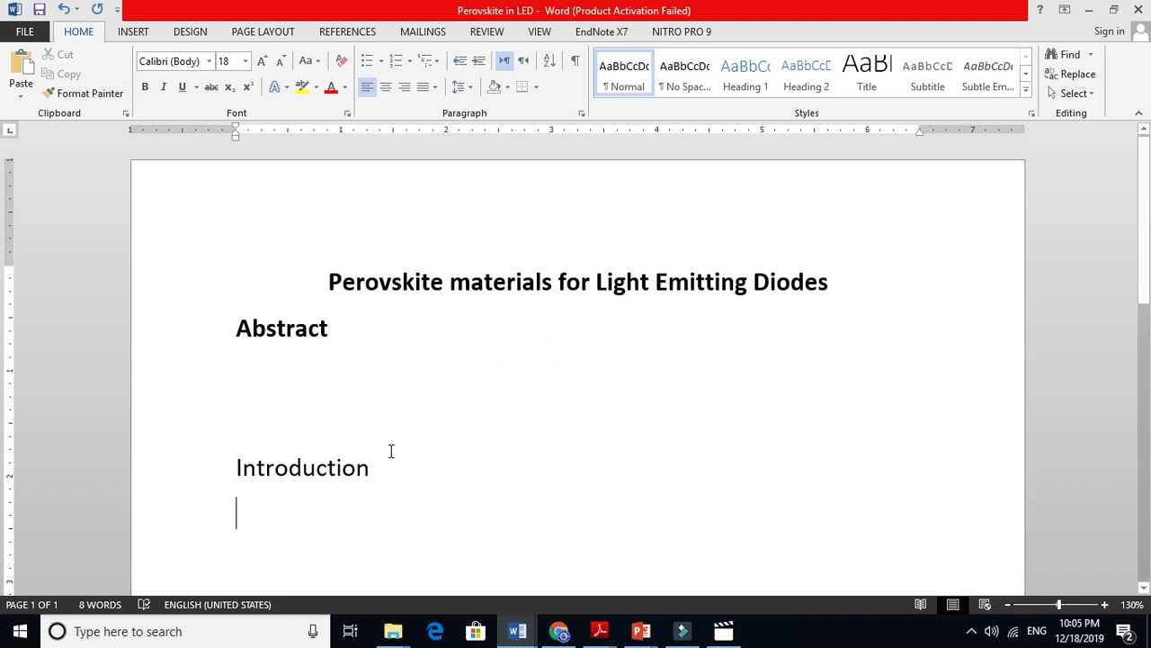
Make the Introduction heading bold and turn bold off for the line below.
drag(367, 468, 229, 467)
key(ctrl+b)
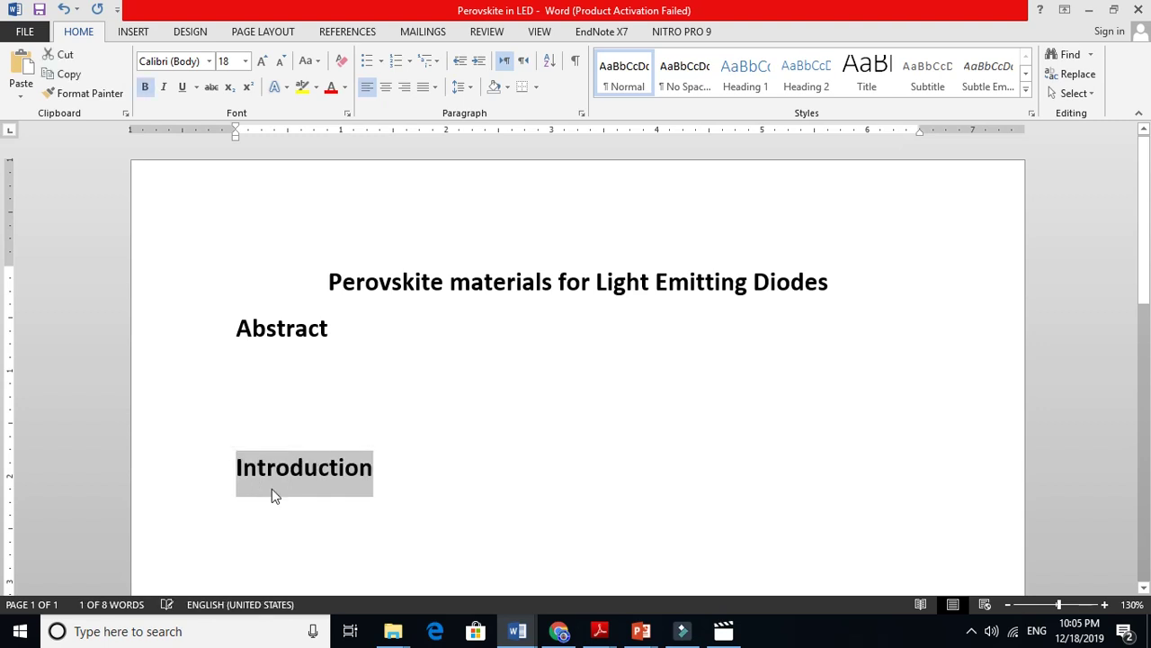
click(310, 543)
text(gfghf)
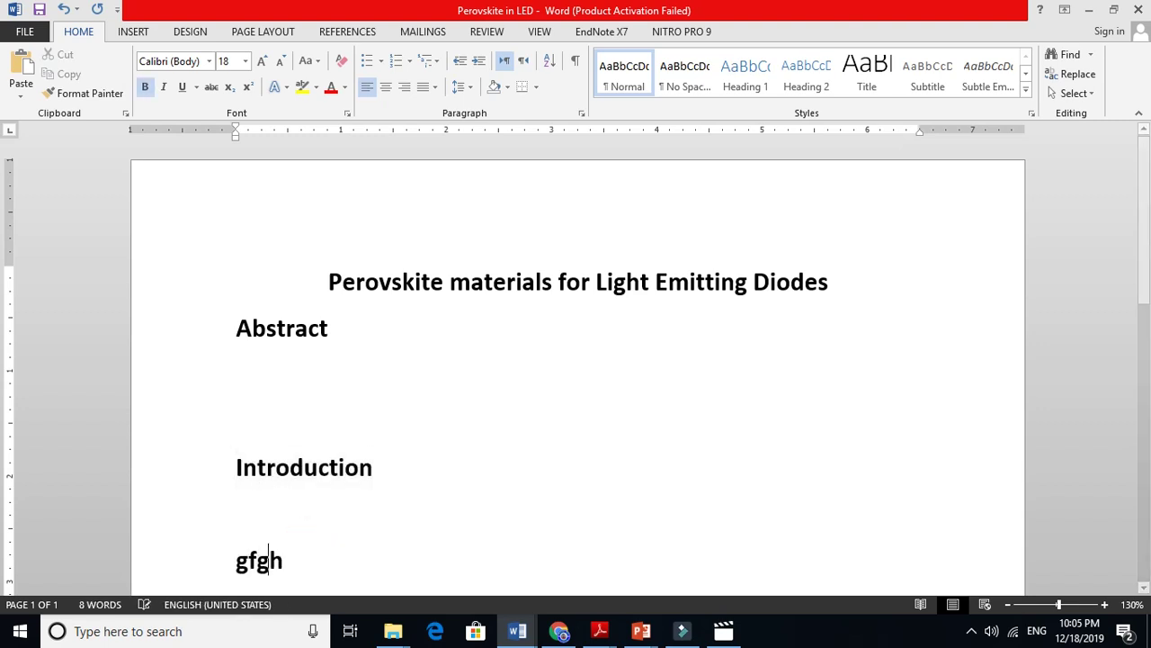
key(BackSpace)
key(BackSpace)
key(BackSpace)
key(BackSpace)
key(BackSpace)
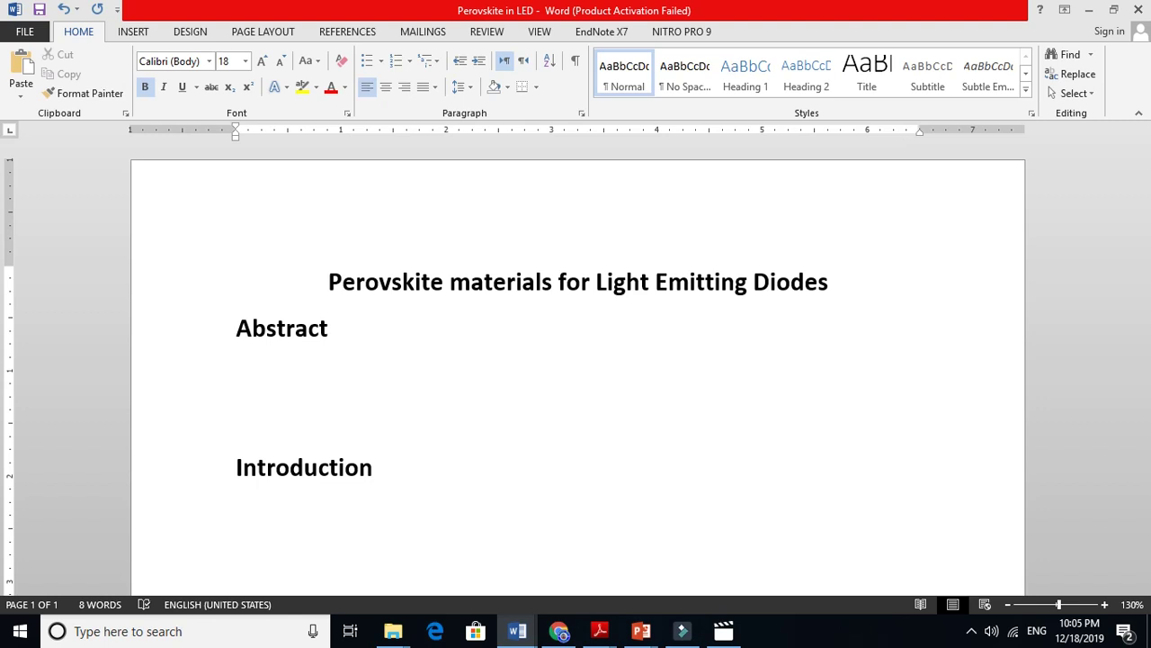
click(320, 532)
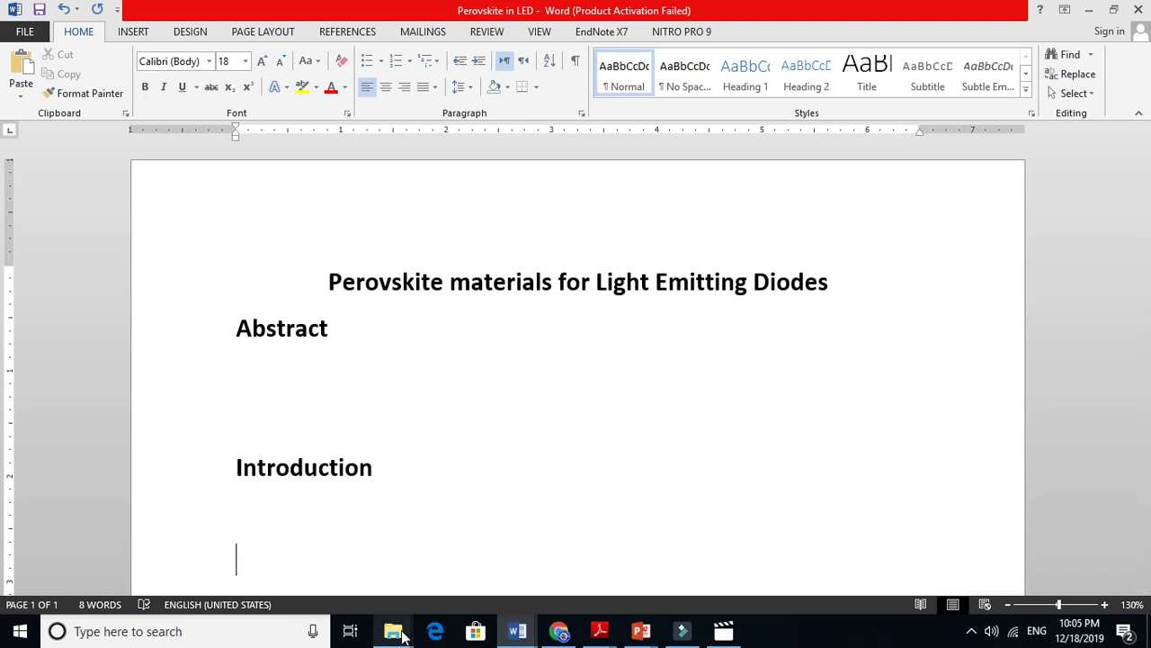
Open Perovskite photonic sources.pdf from the perovskite LED project folder.
mouse_move(393, 632)
click(247, 570)
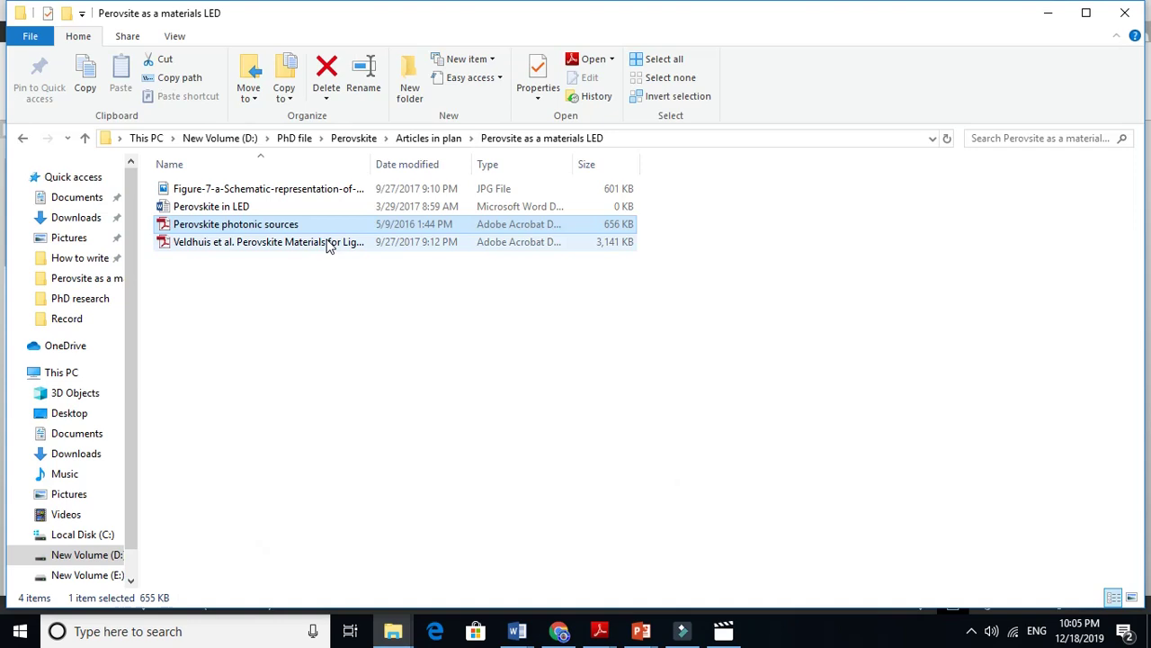
click(260, 226)
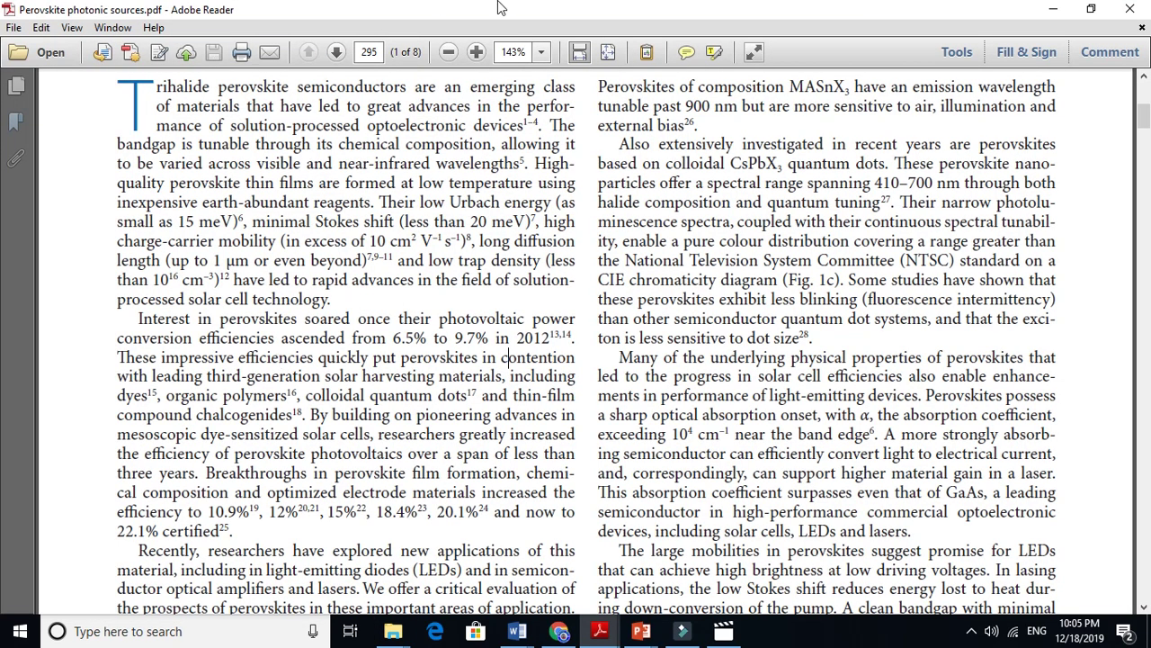
click(1145, 78)
click(1145, 78)
click(1145, 79)
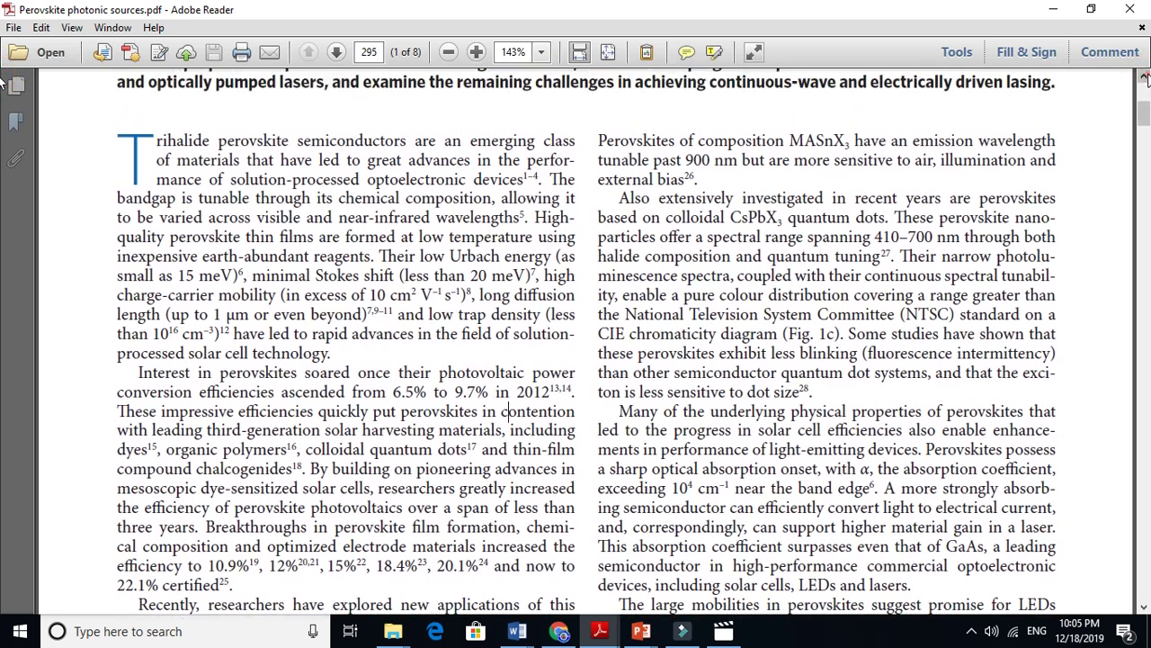
click(459, 143)
click(546, 141)
click(238, 162)
click(296, 165)
click(393, 165)
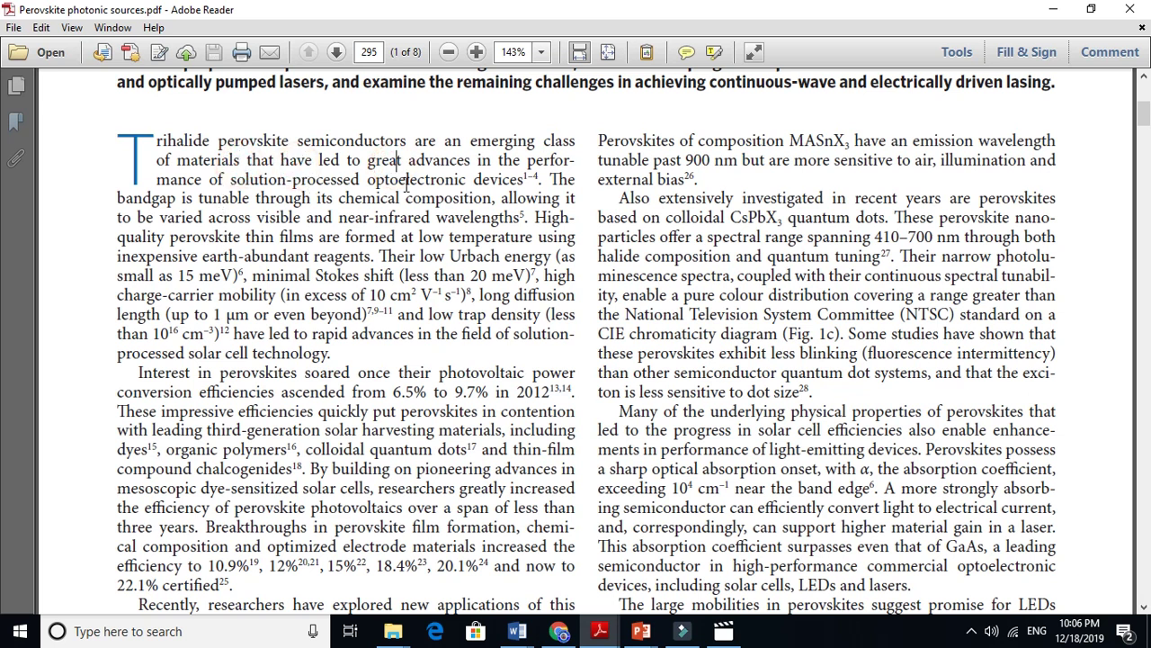
click(407, 183)
click(491, 184)
drag(524, 180, 167, 158)
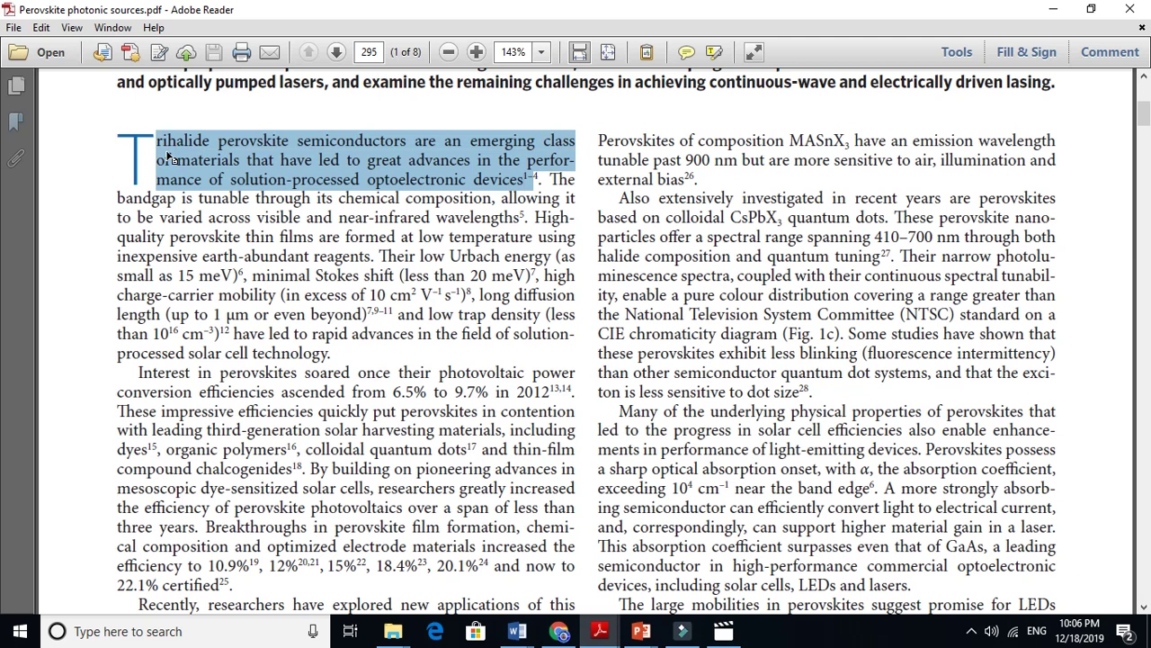
click(543, 179)
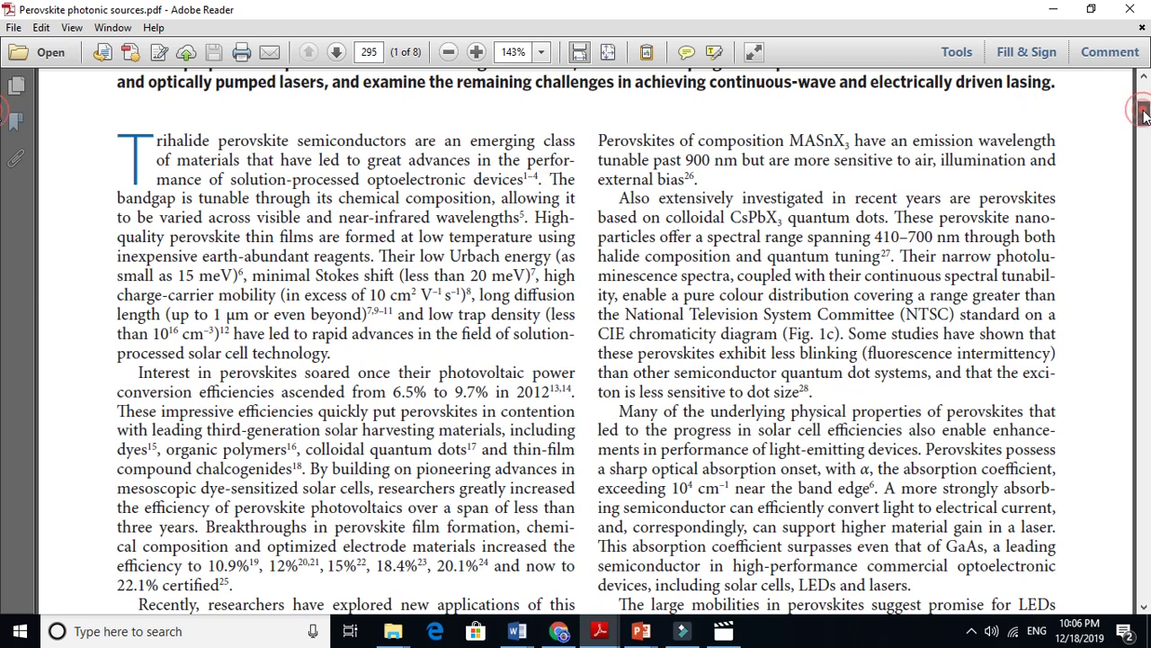
drag(1142, 115, 3, 454)
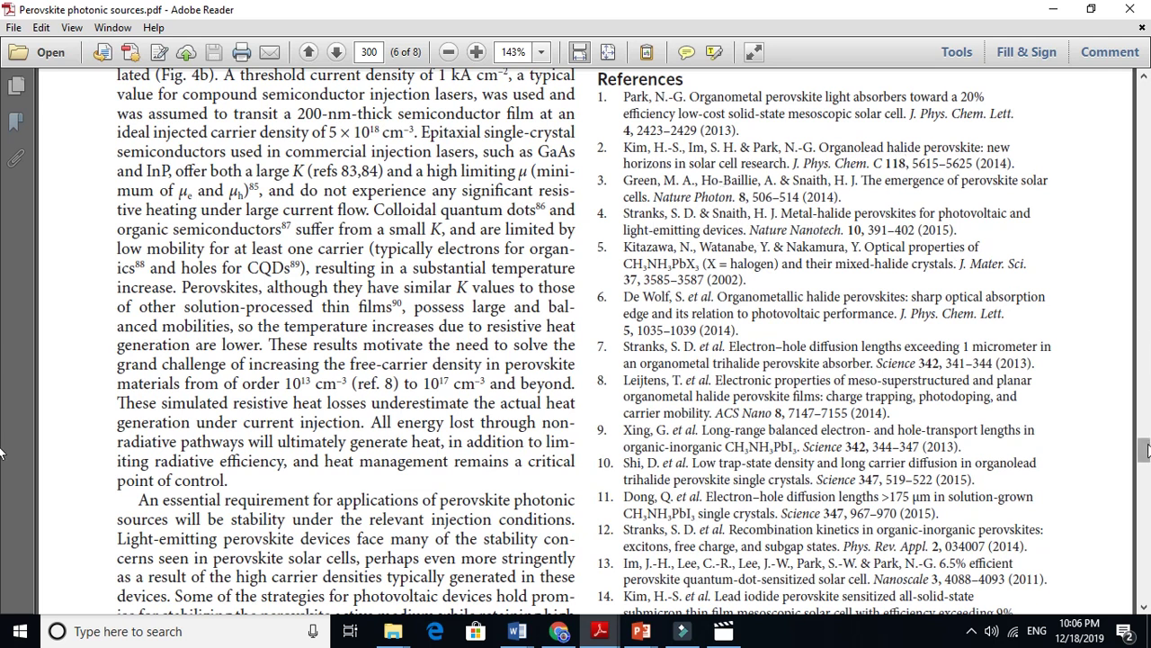
drag(1144, 450, 1144, 108)
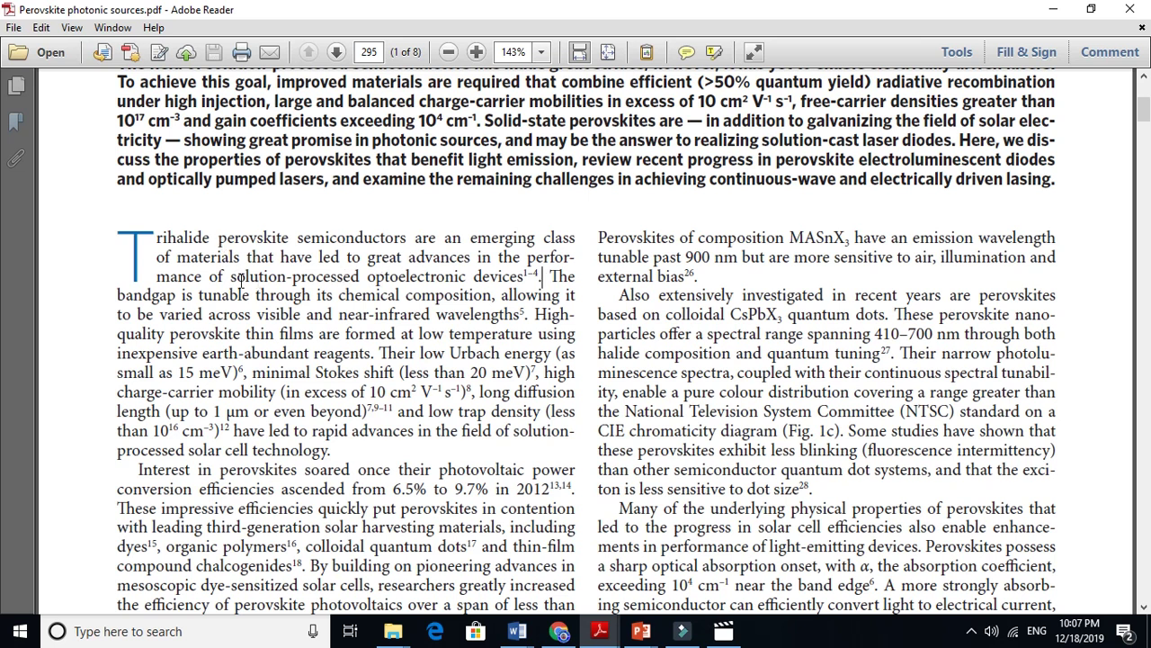
Highlight 'solution-processed optoelectronic devices' in the article's opening sentence in yellow.
drag(230, 279, 483, 274)
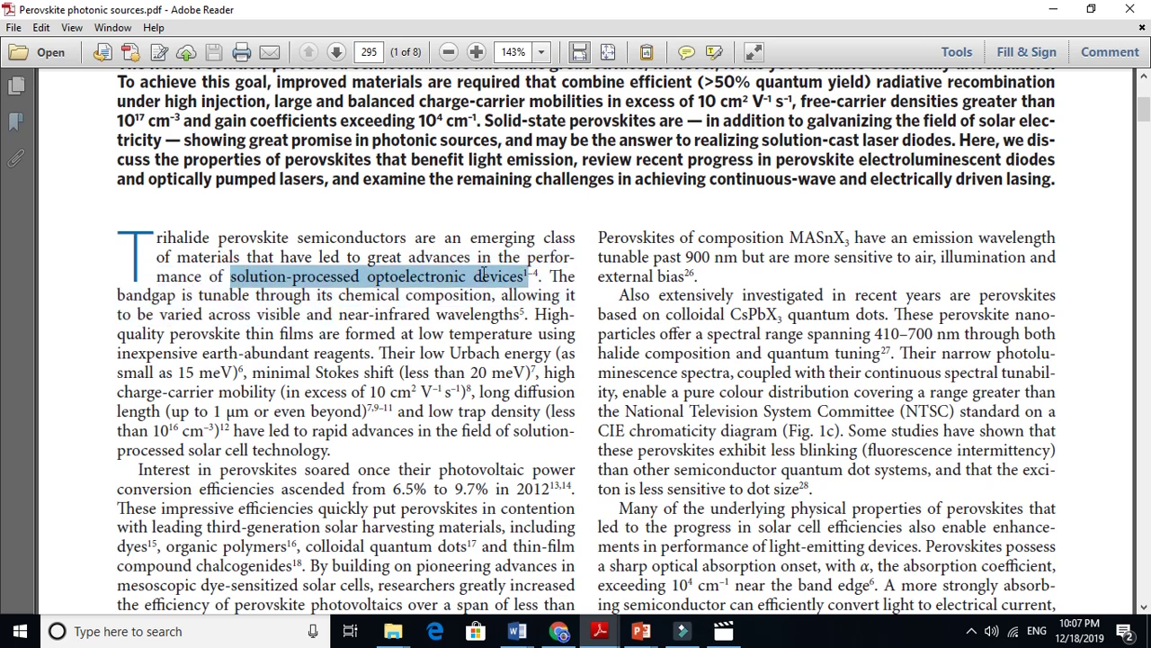
click(714, 51)
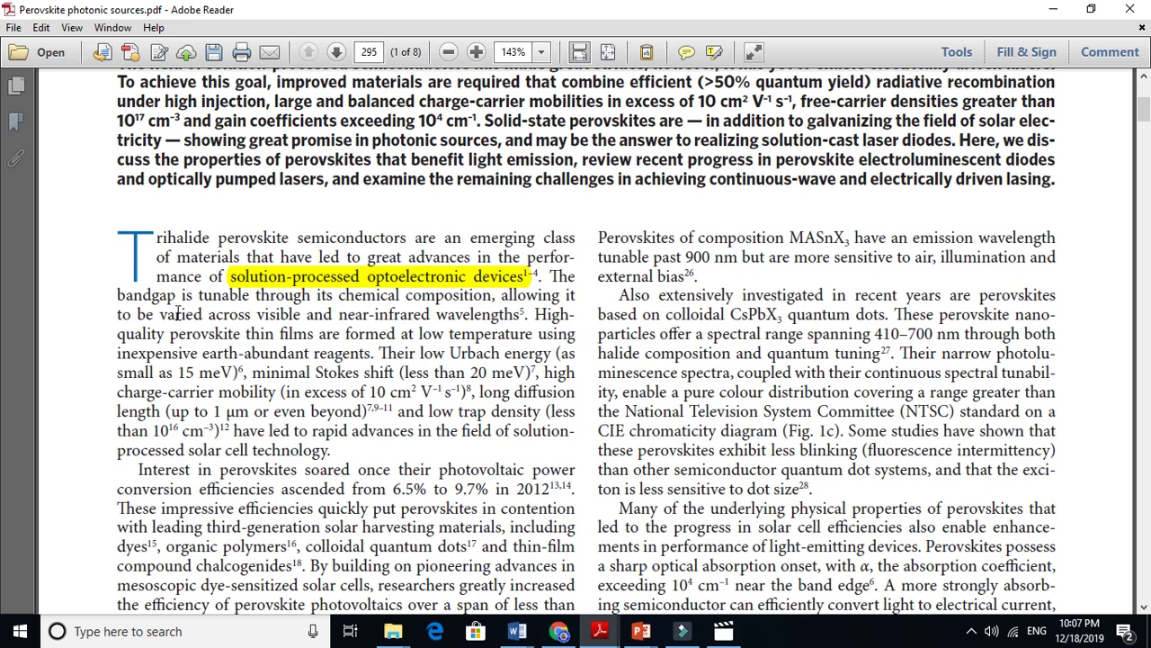
click(496, 313)
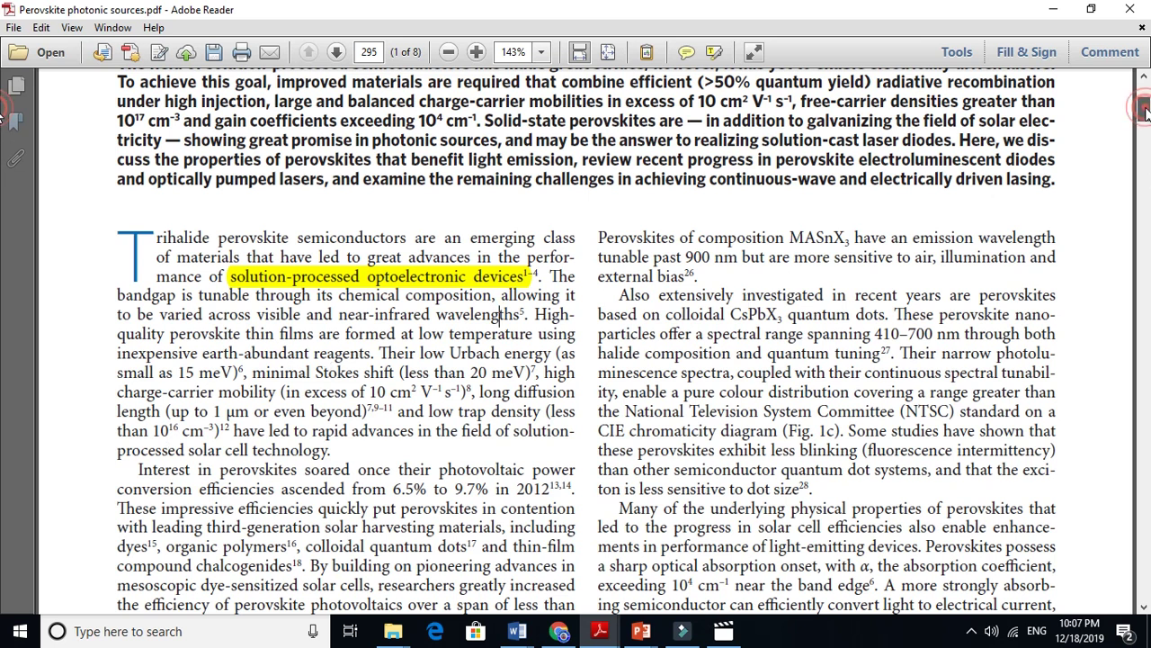
Highlight 'light-emitting diodes' in the paragraph on new perovskite applications.
drag(1142, 110, 1145, 119)
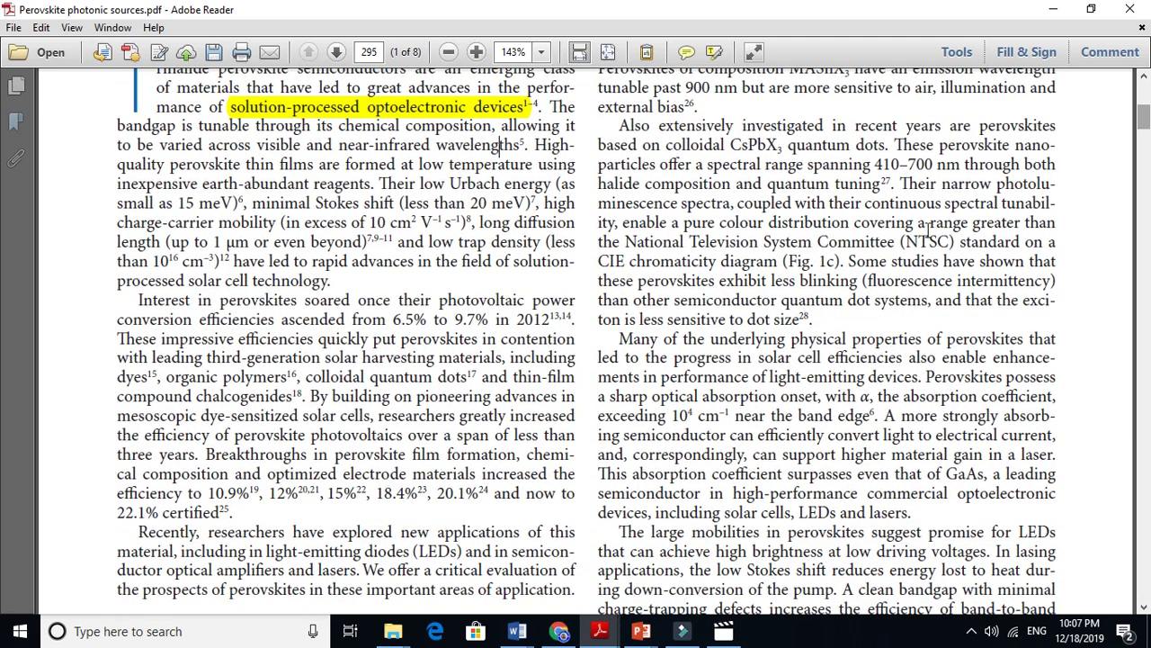
click(166, 301)
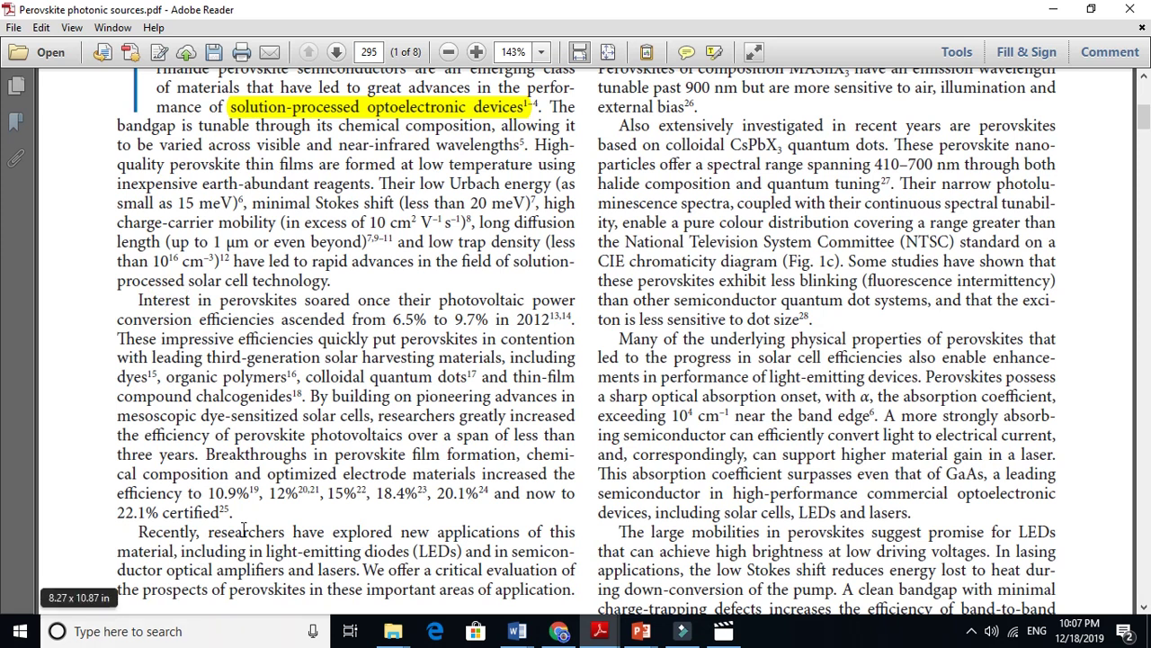
click(359, 526)
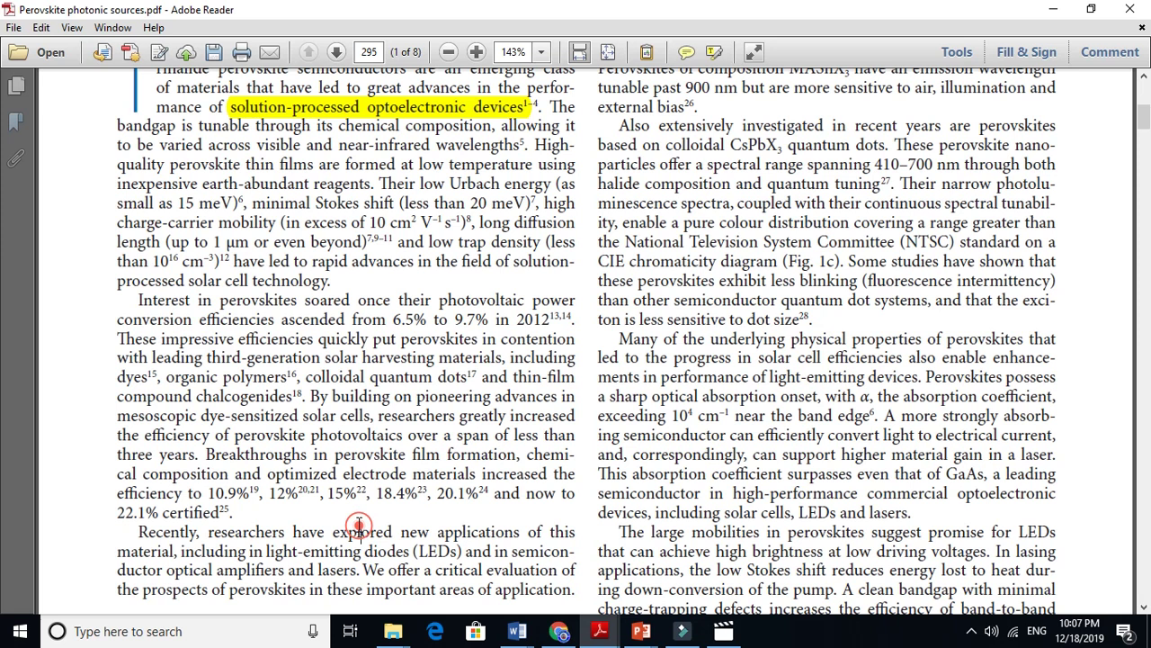
click(463, 535)
click(225, 554)
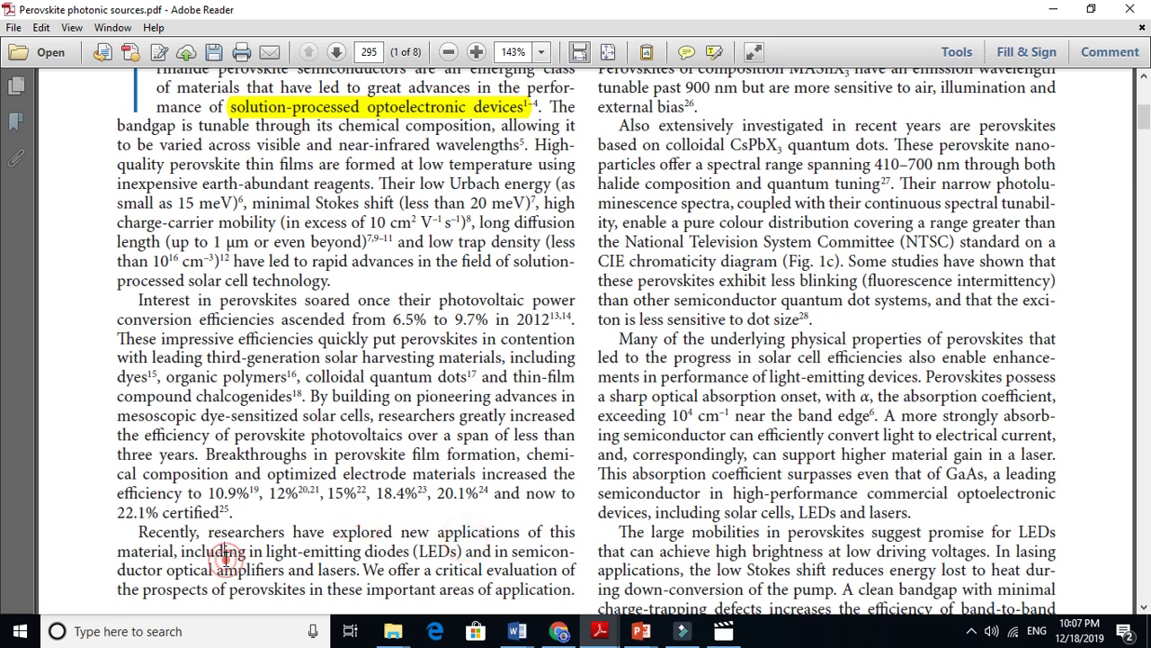
click(285, 557)
drag(413, 551, 266, 551)
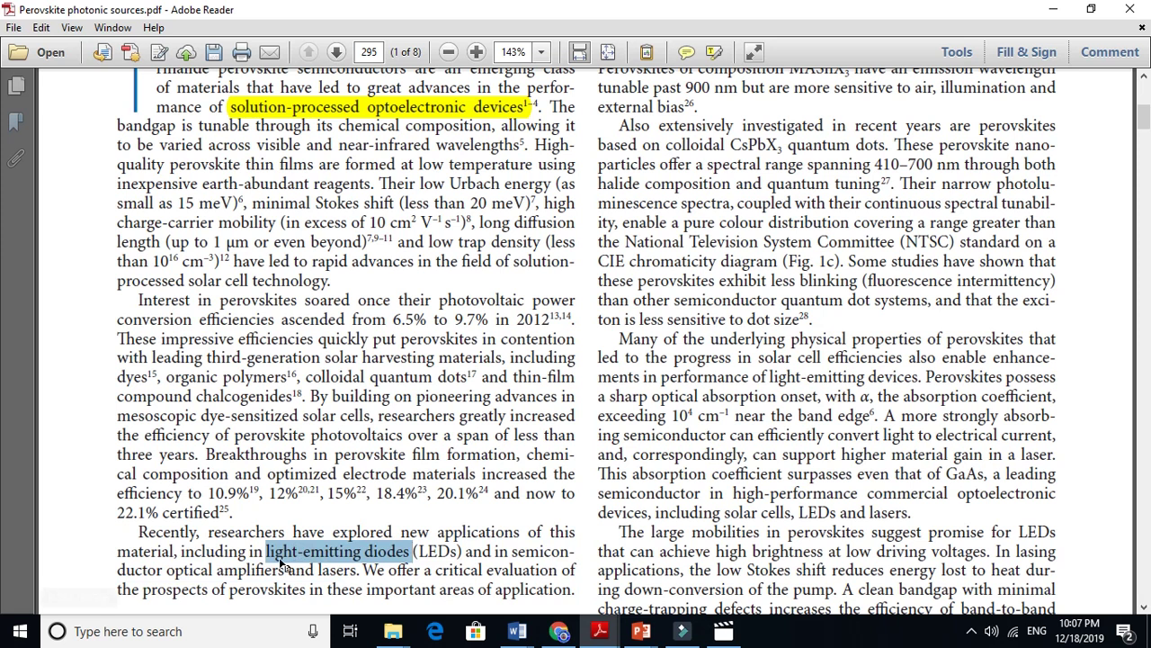
click(714, 51)
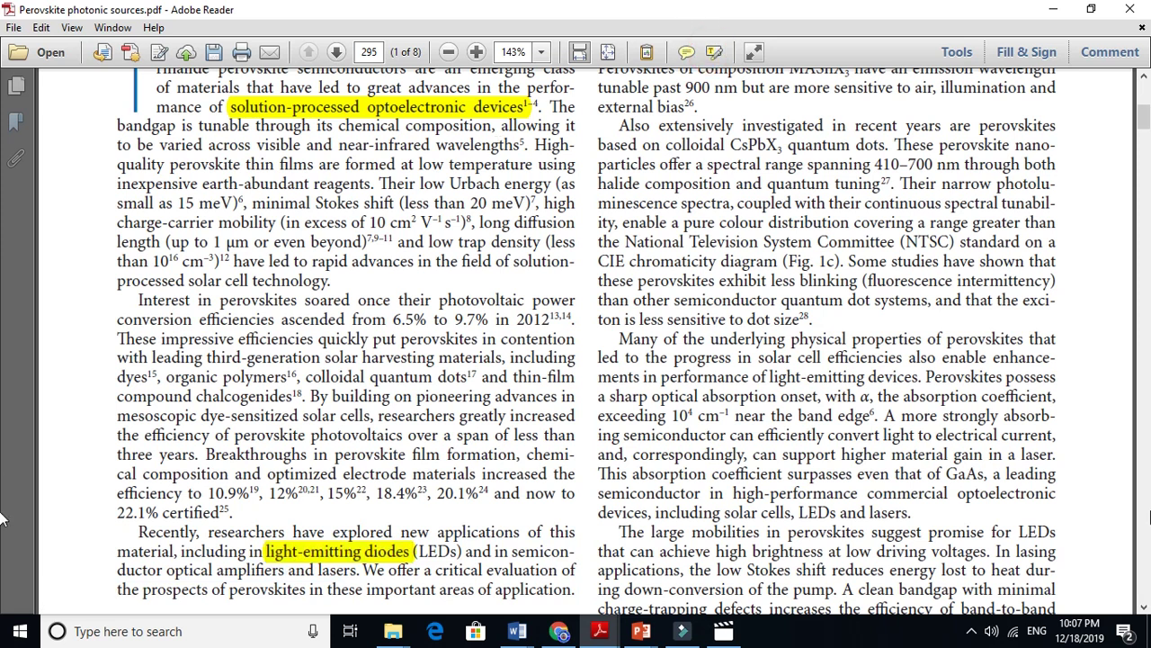
Scroll down the page and back up with the scrollbar arrows.
click(1144, 608)
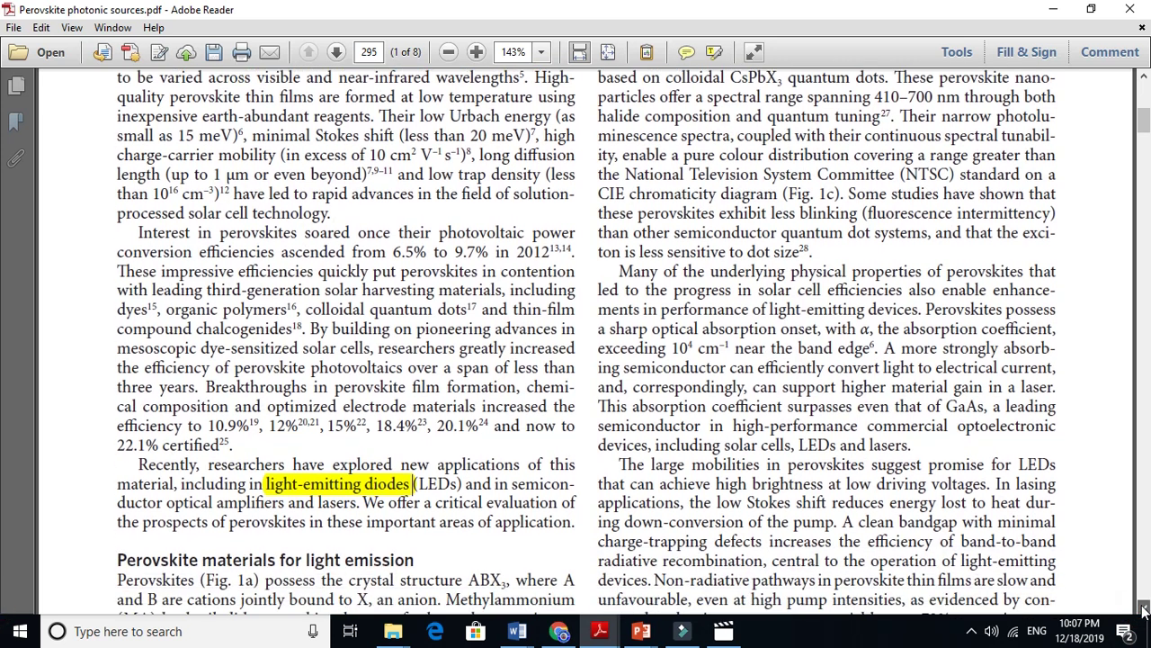
drag(1145, 608, 1144, 608)
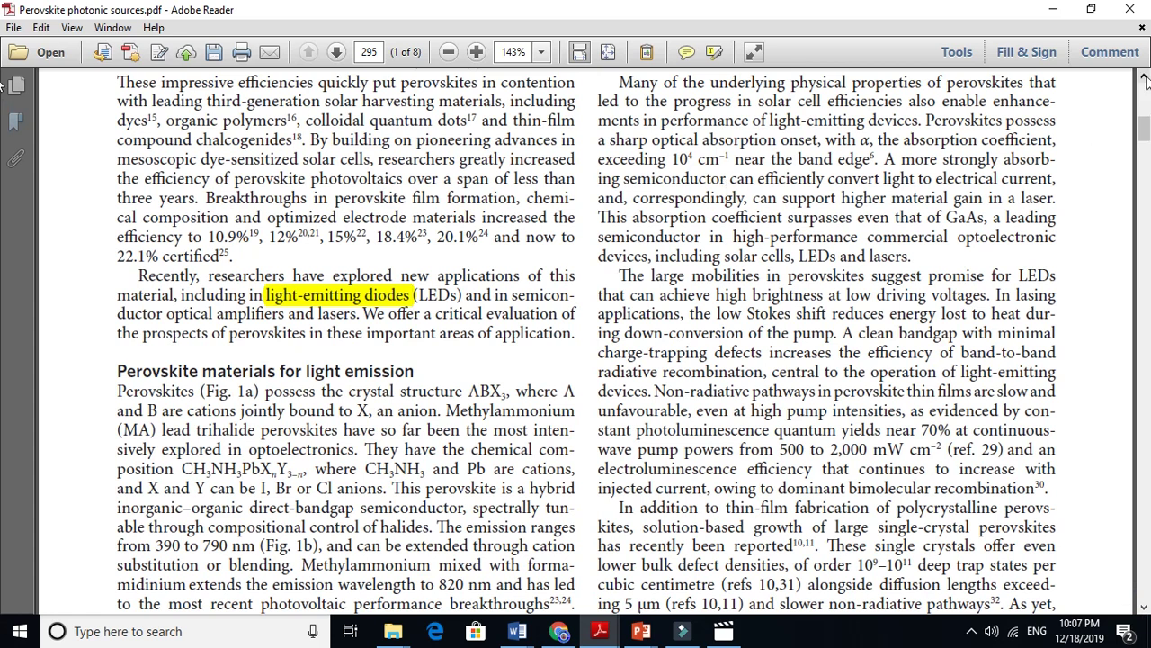
drag(1146, 81, 1145, 80)
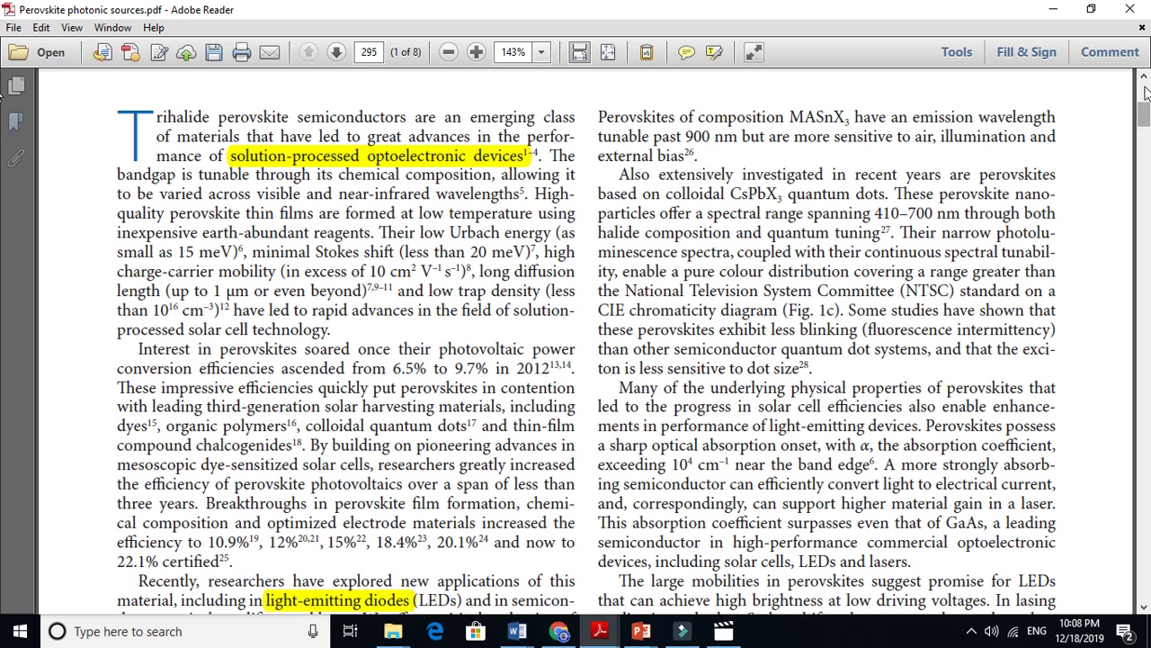
drag(1146, 81, 1146, 81)
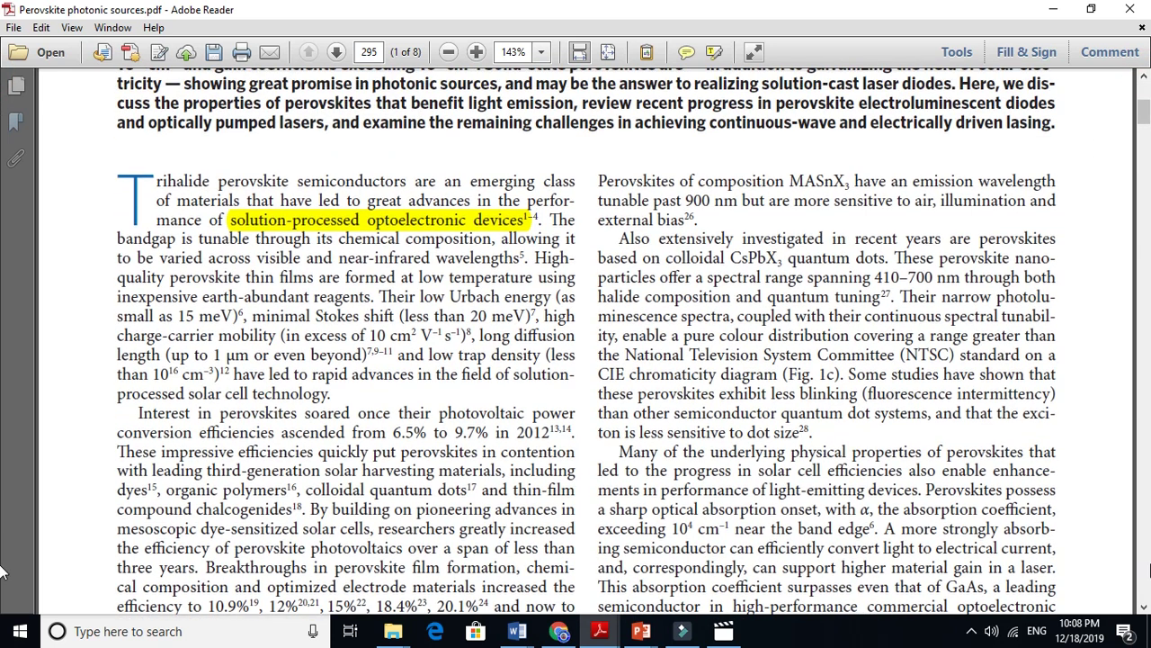
drag(1145, 609, 1144, 610)
Highlight the sentence about LEDs with high brightness in yellow.
drag(618, 348, 967, 369)
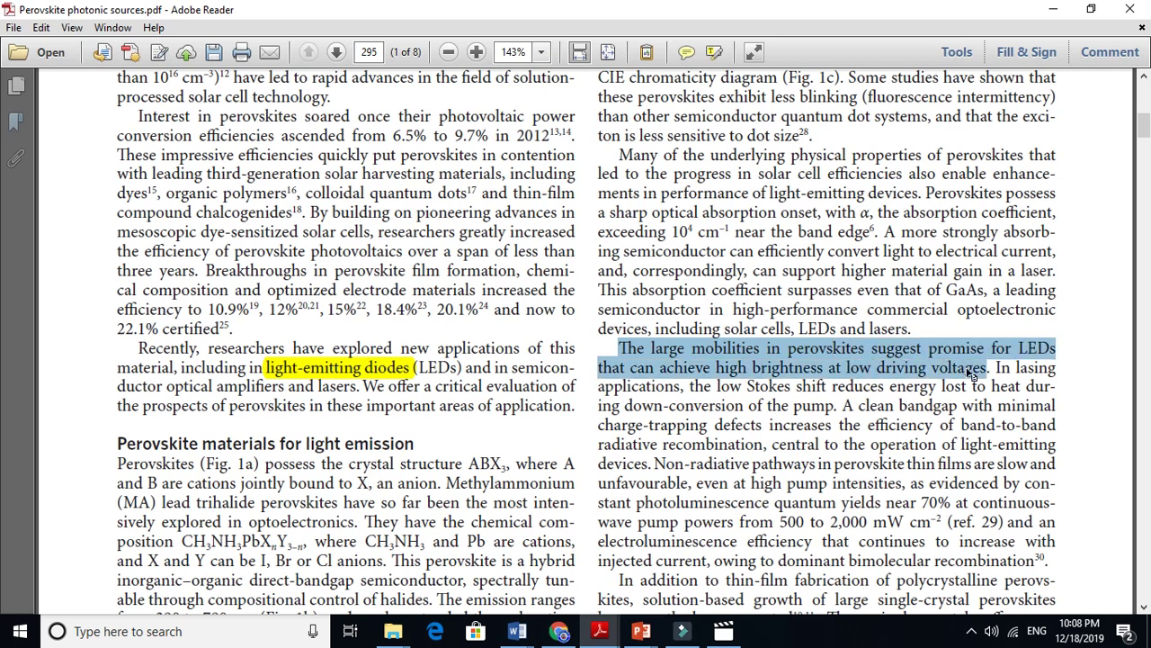
click(714, 51)
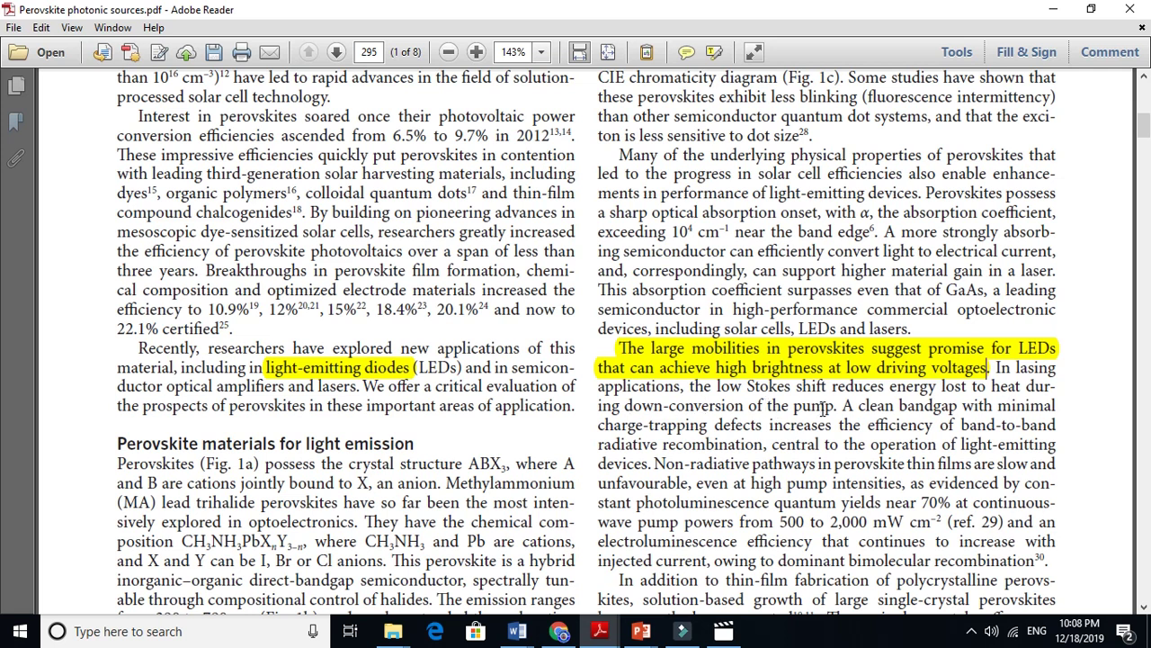
click(912, 406)
click(665, 433)
click(749, 424)
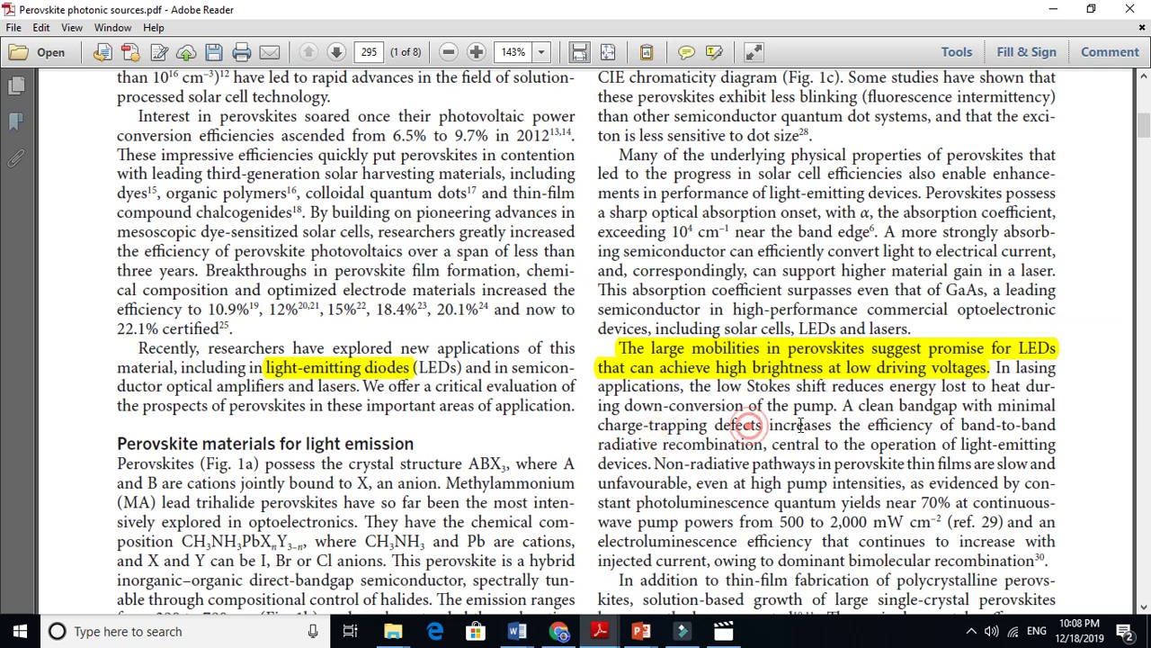
Read on into the Perovskite light-emitting diodes section, then return to the Word draft.
click(1144, 608)
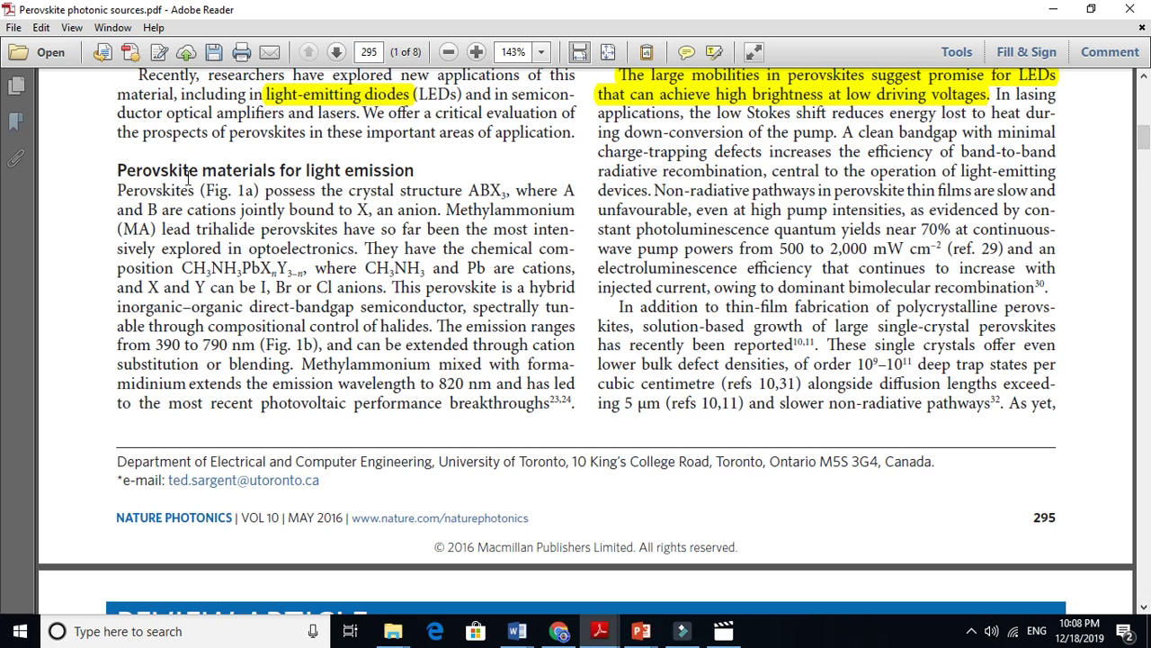
click(159, 174)
click(247, 175)
click(322, 177)
click(396, 170)
click(1146, 525)
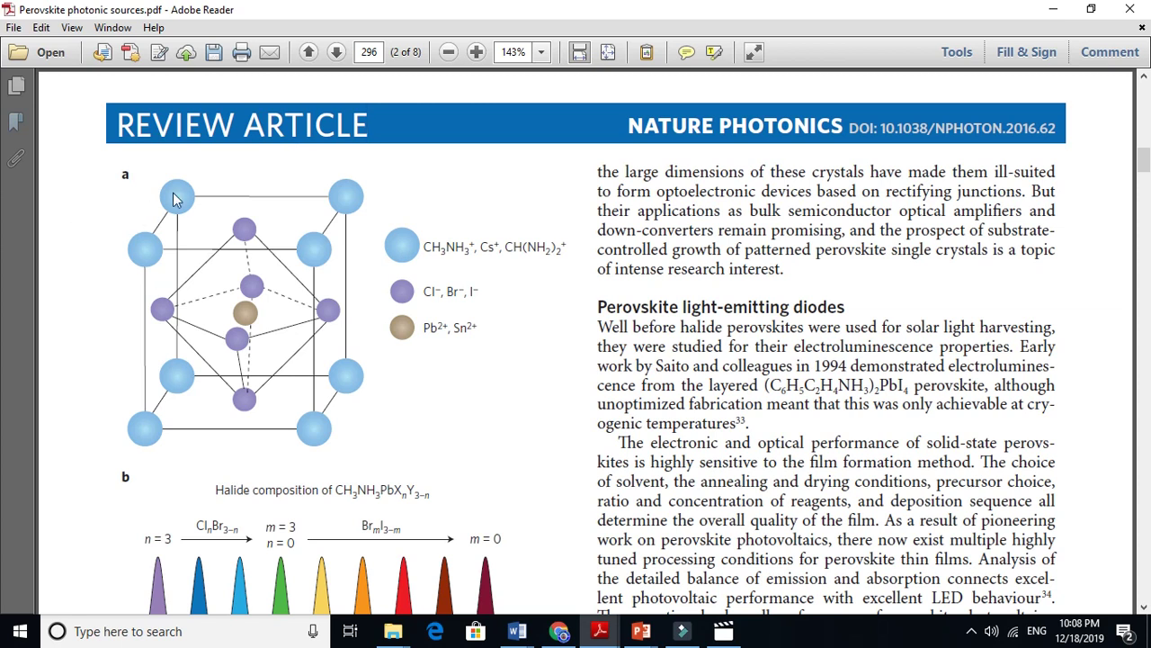
click(1143, 606)
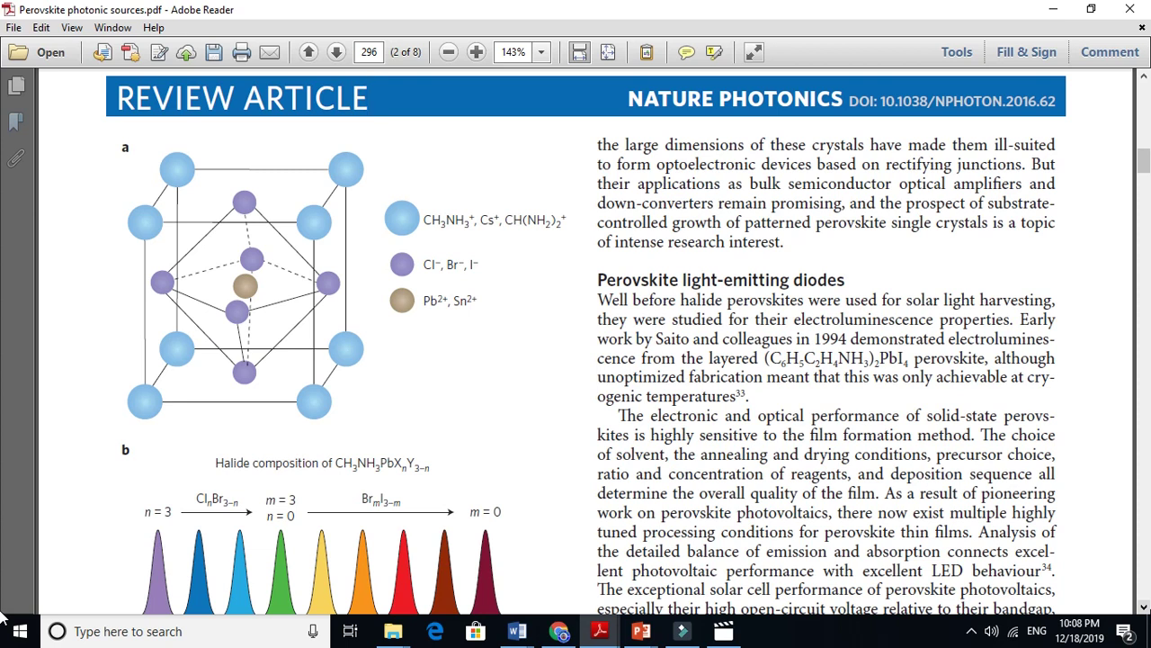
click(1143, 606)
click(1143, 606)
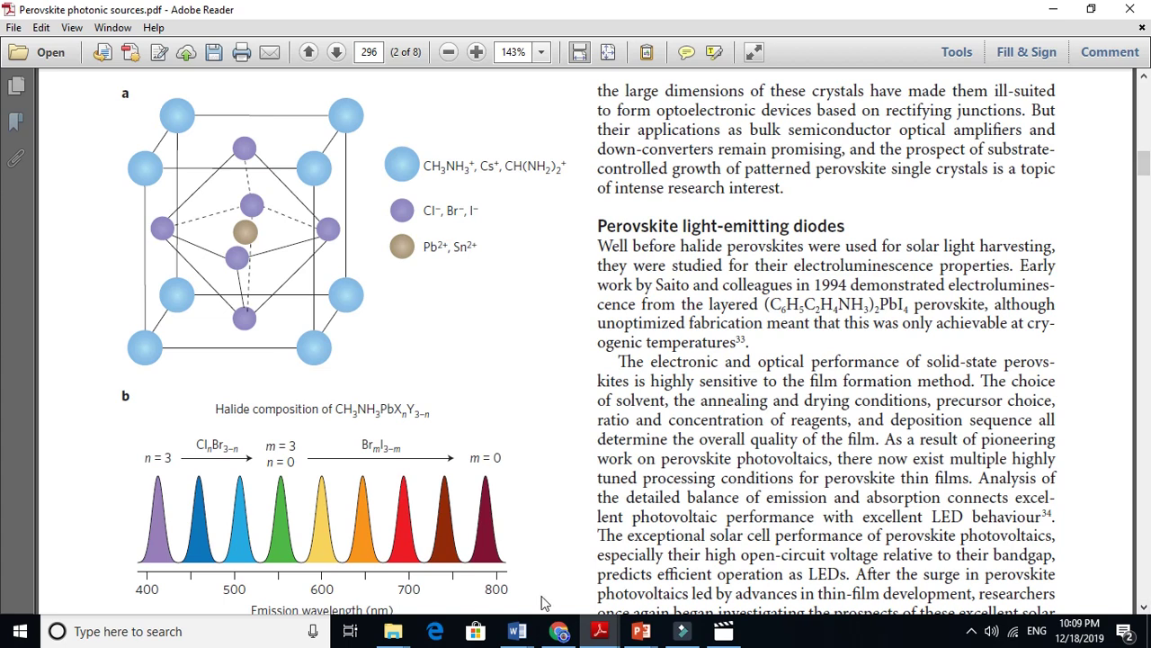
click(518, 630)
Under Introduction, type 'Perovskite shown tremendouse performance in optoelectronic devices since its first entry…in 2007.'.
click(605, 572)
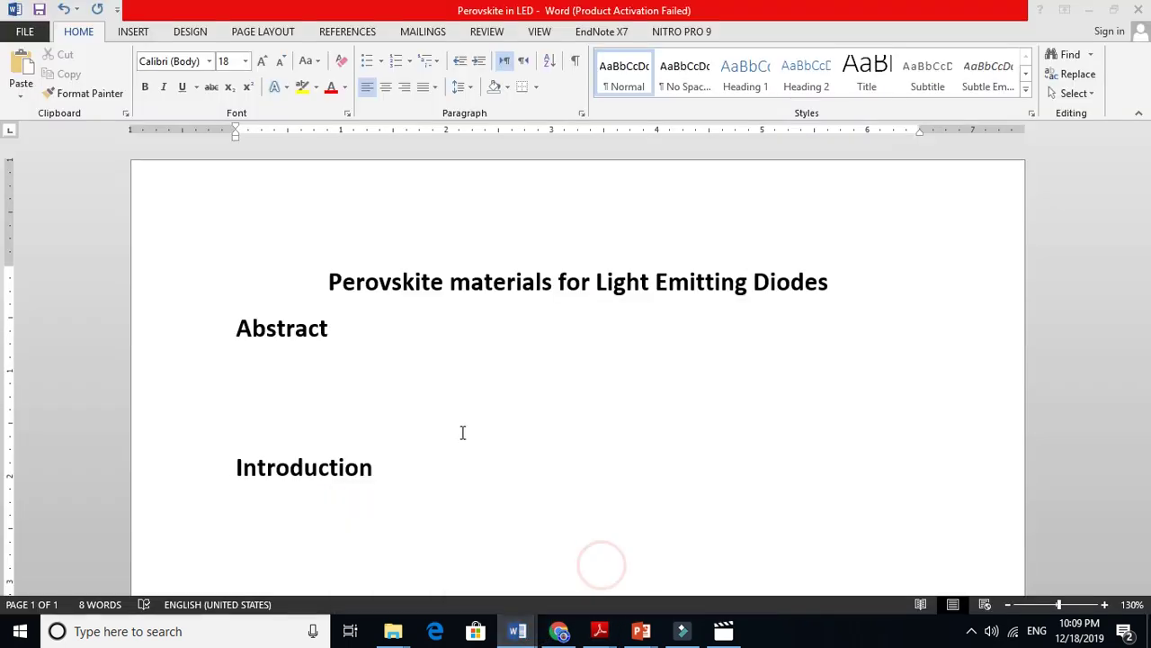
click(456, 429)
click(344, 509)
text(hjgjhg)
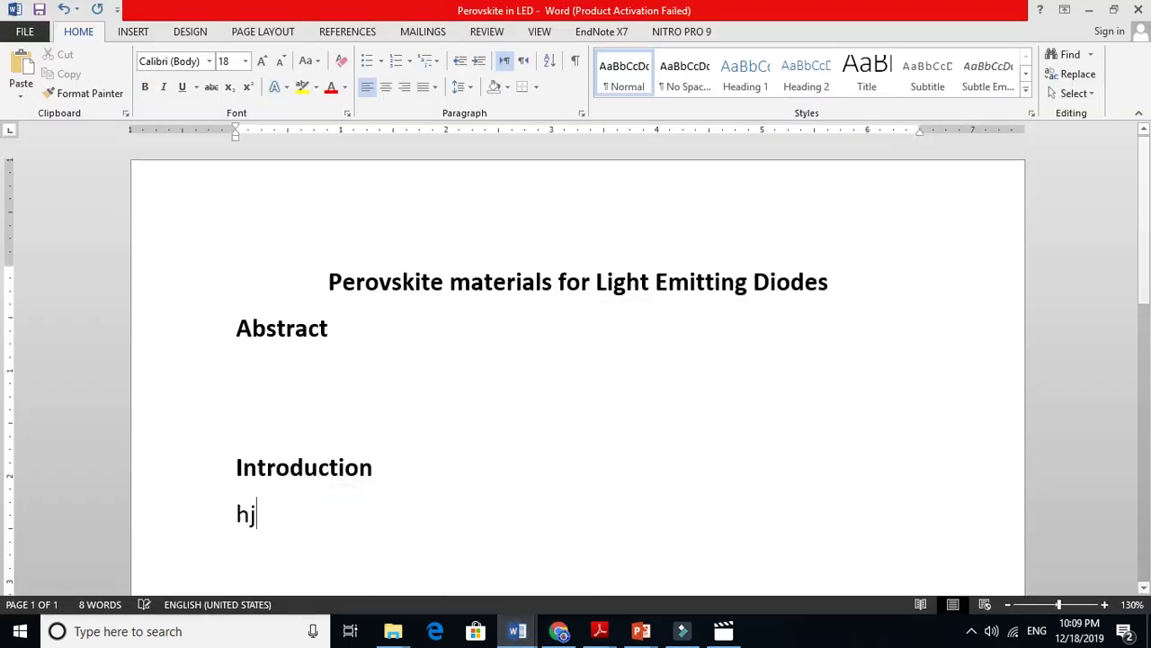
key(BackSpace)
key(BackSpace)
key(BackSpace)
key(BackSpace)
key(BackSpace)
key(BackSpace)
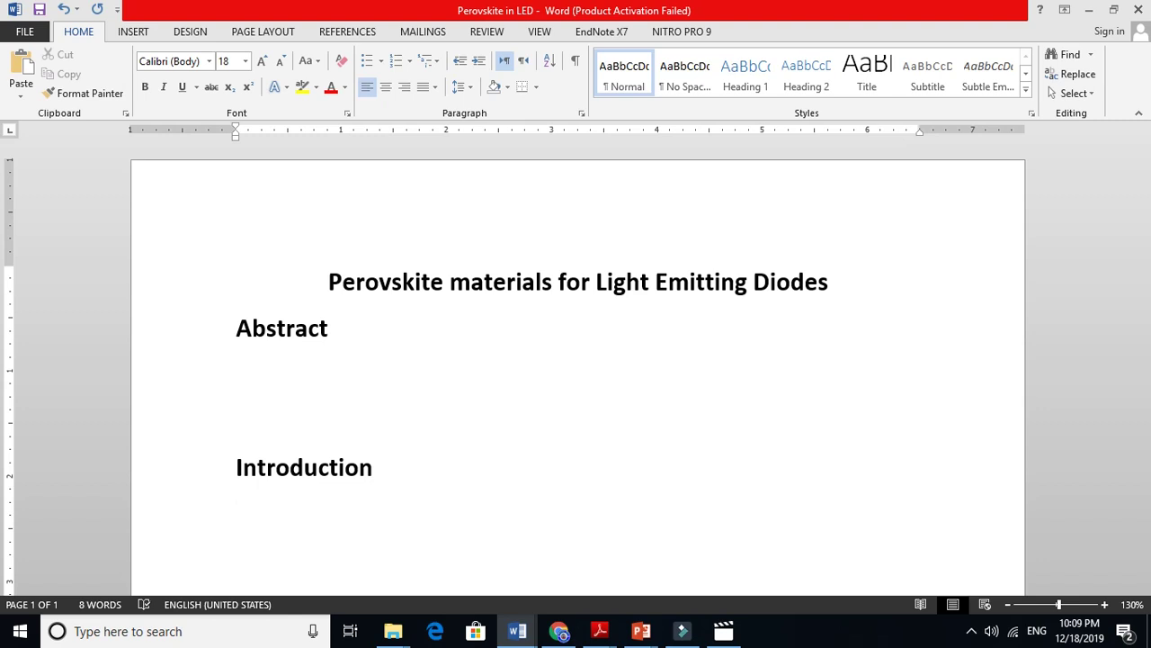
text(Perovksite)
key(BackSpace)
key(BackSpace)
key(BackSpace)
key(BackSpace)
key(BackSpace)
key(BackSpace)
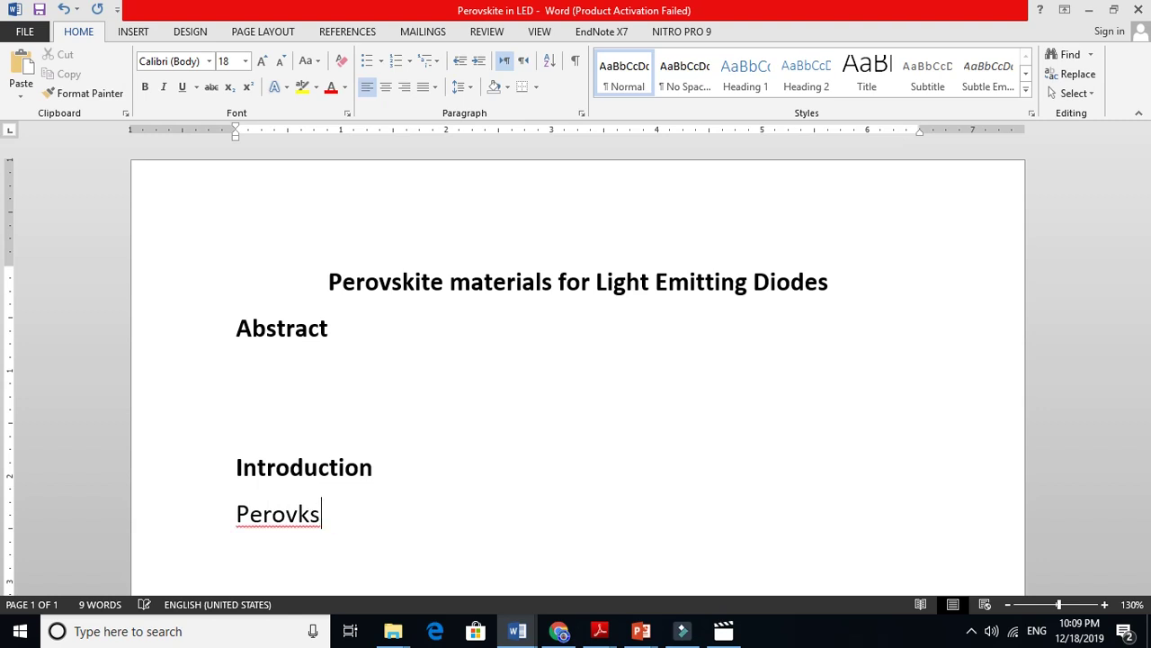
text(skit e shown )
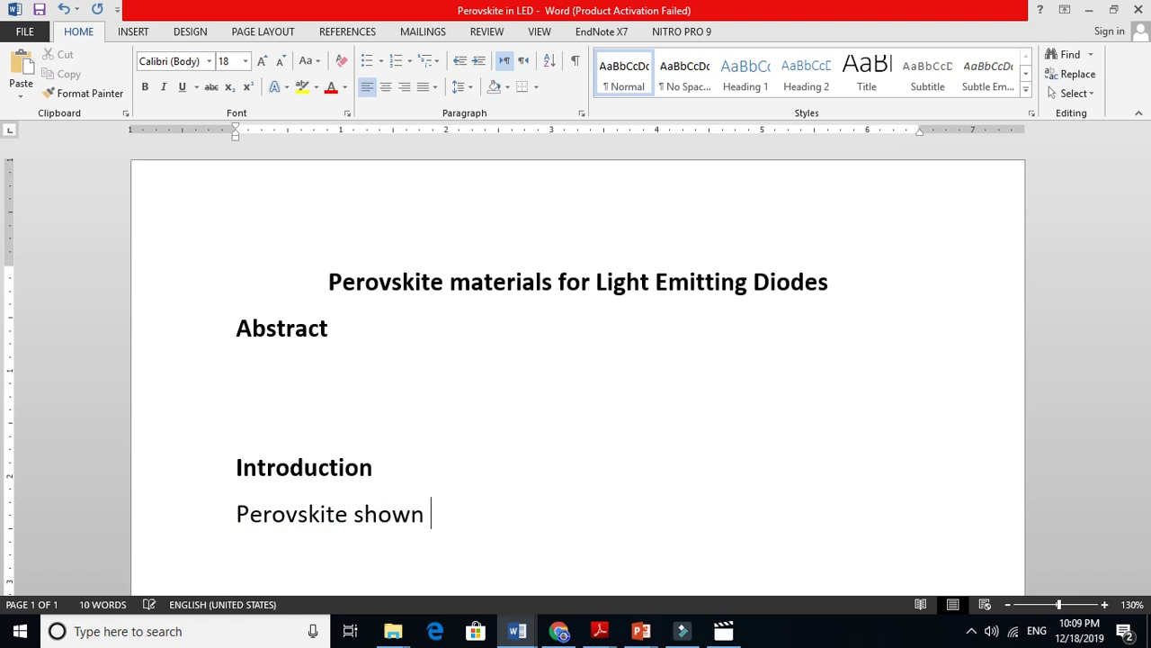
text(tremendouse pe)
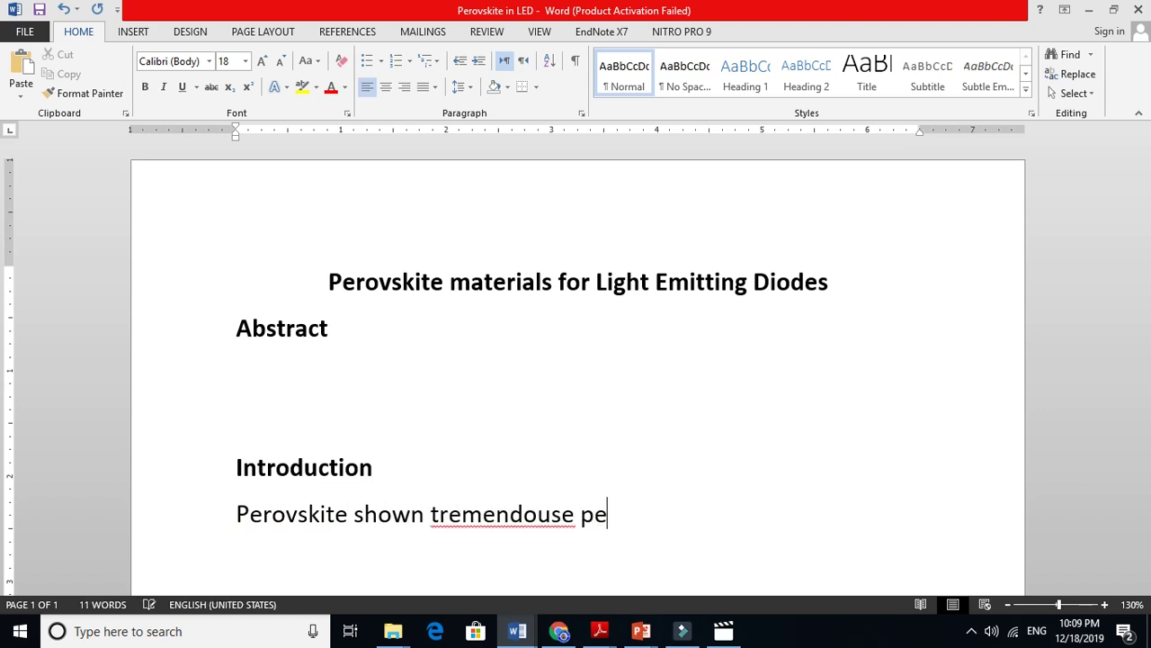
text(rformance in )
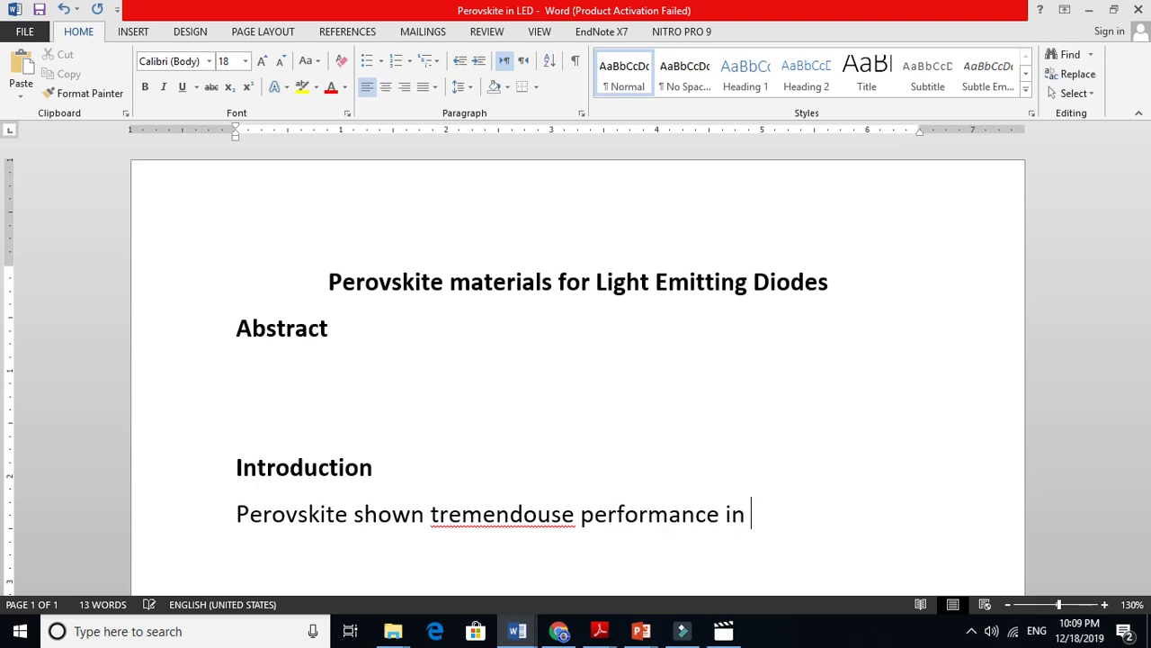
text(optoel)
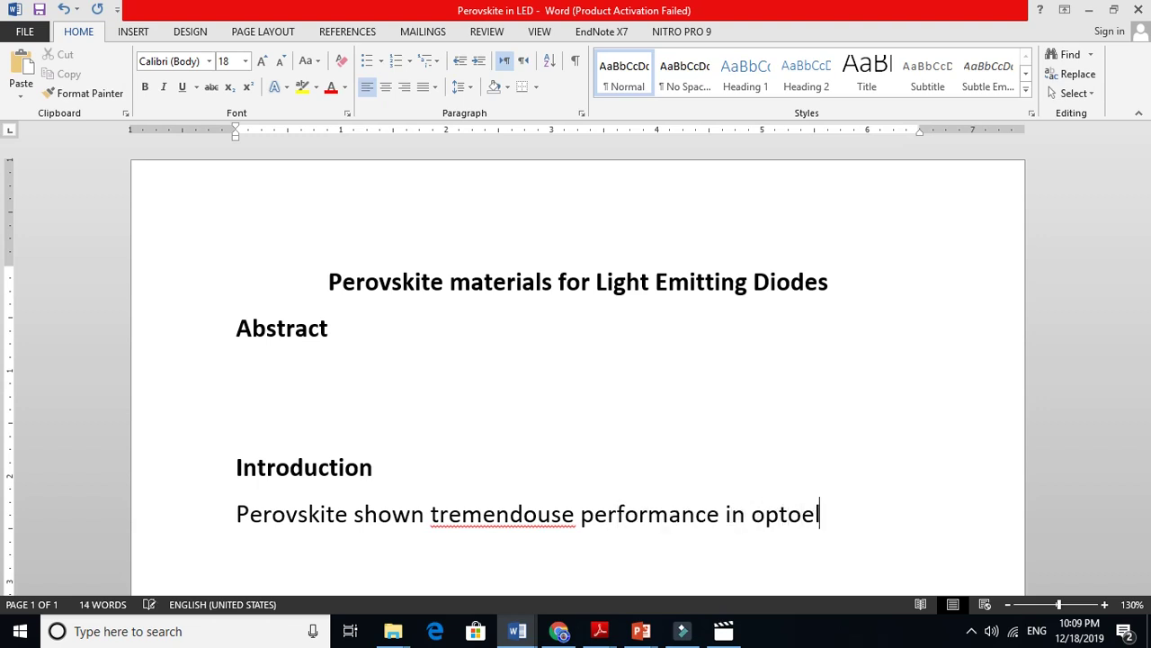
text(ectronic devi)
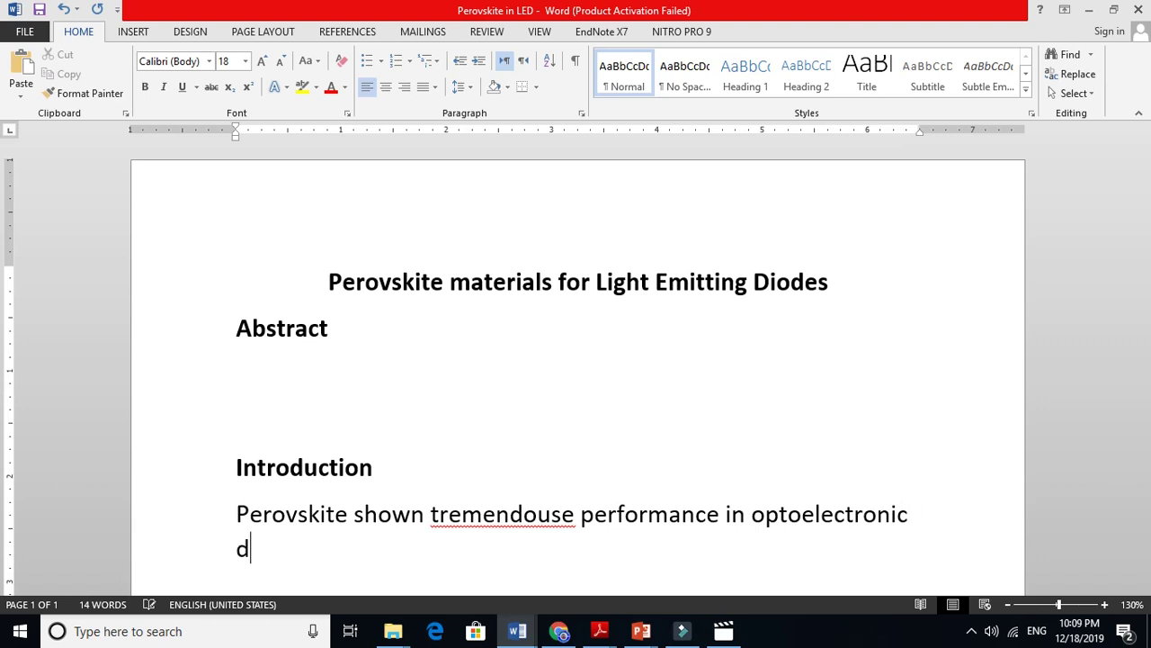
text(ces since)
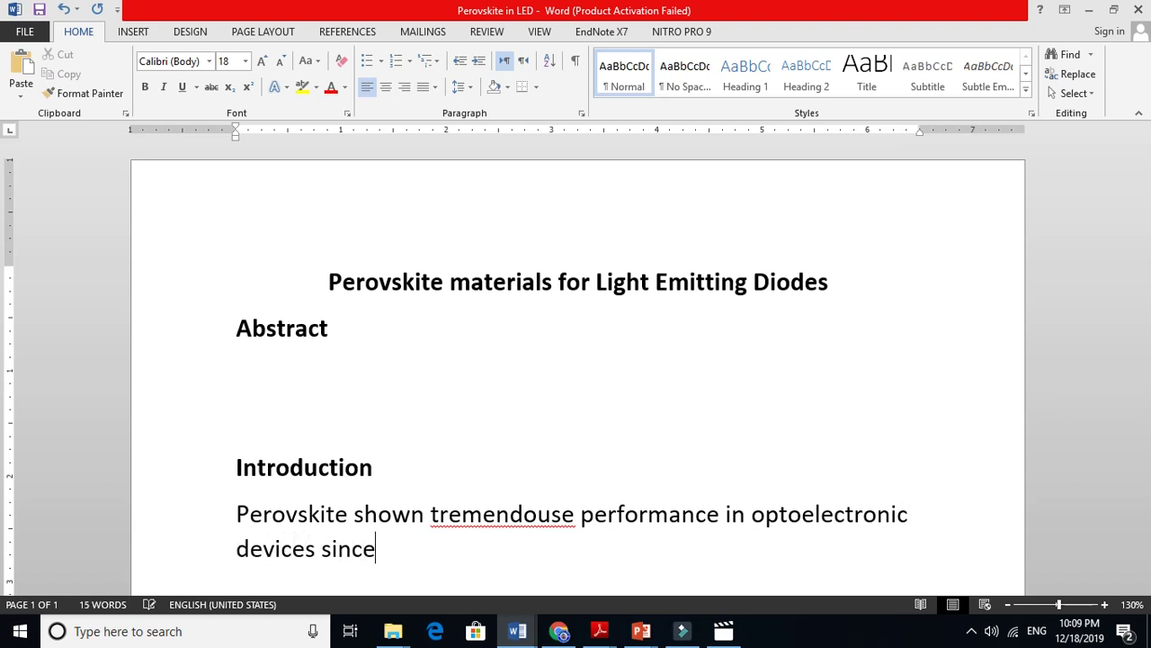
text( its first e)
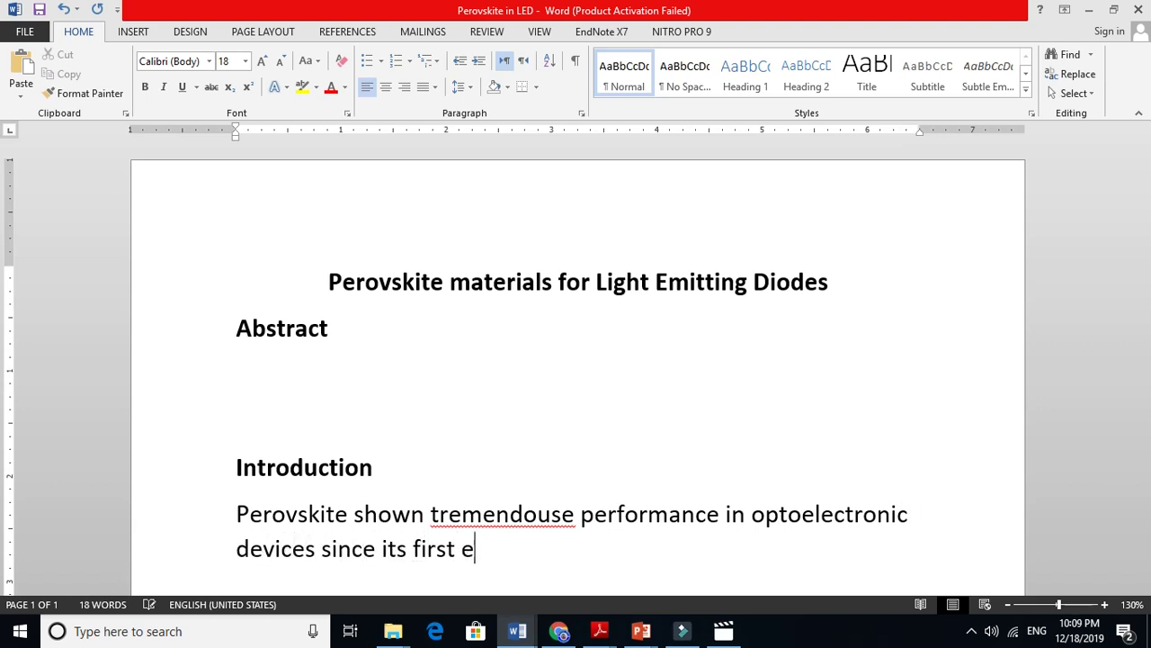
text(ntry in )
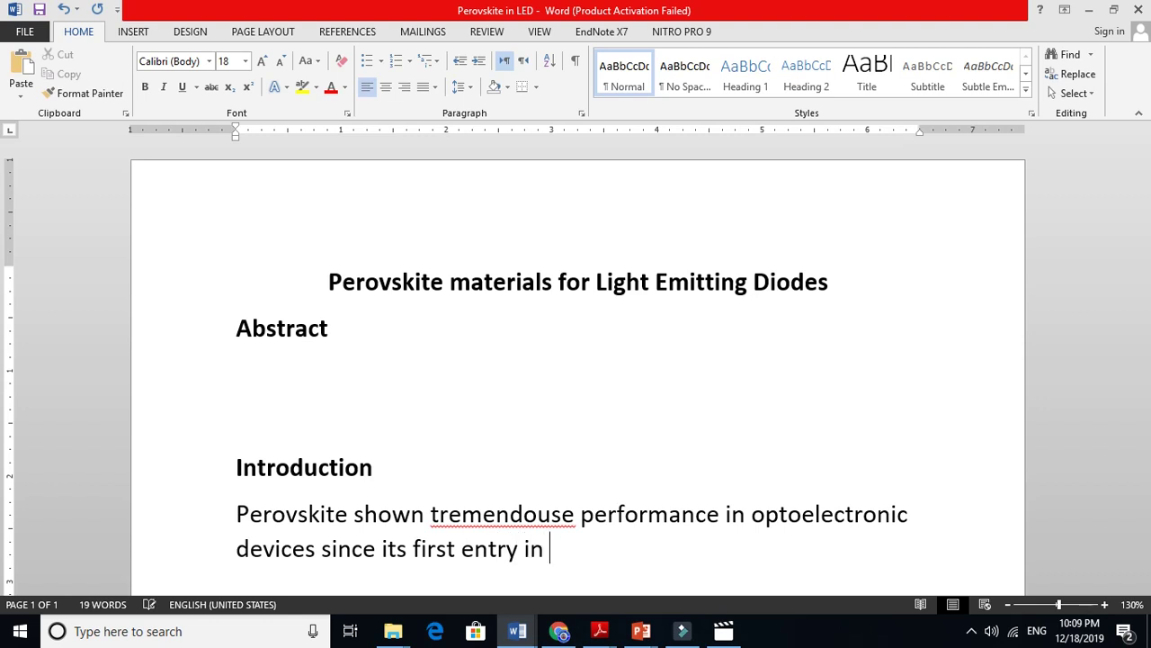
text(perovskite solar c)
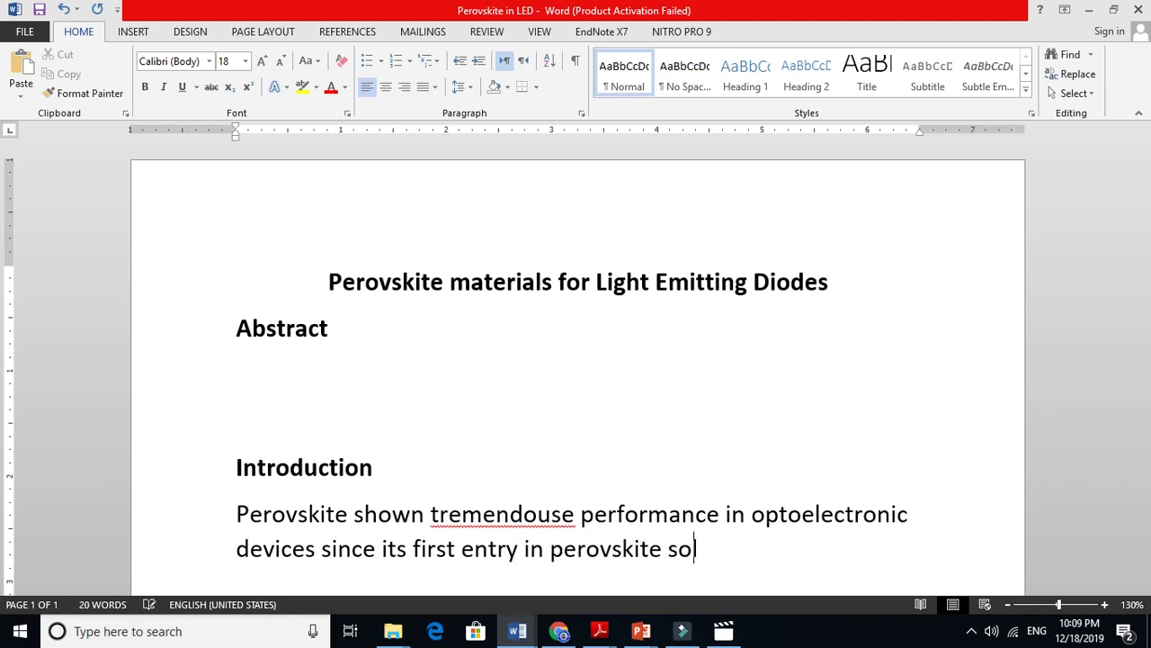
text(ells in )
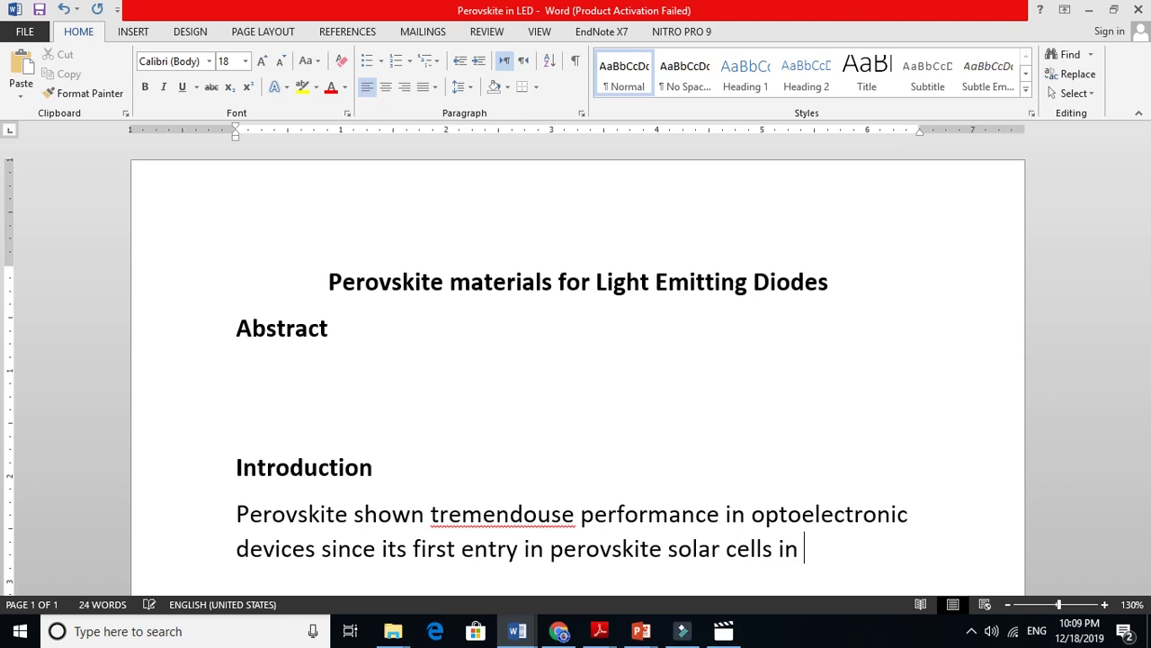
text(2007.)
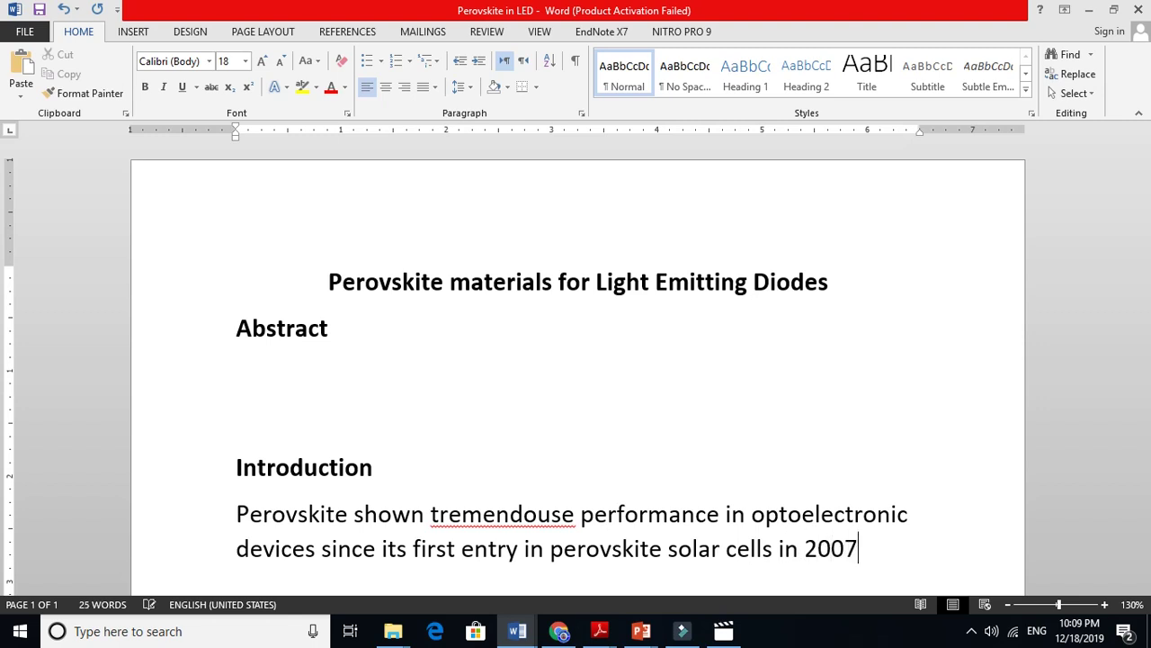
Correct tremendouse to tremendous and justify the Introduction paragraph.
right_click(461, 517)
click(661, 433)
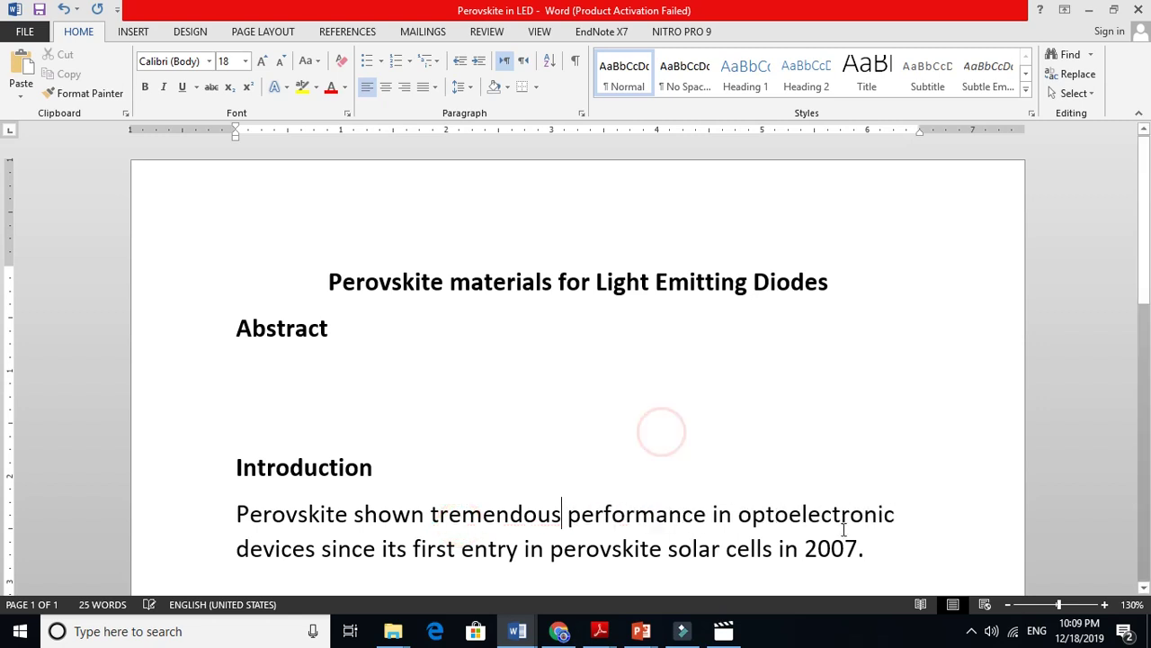
drag(872, 545, 569, 499)
key(ctrl+j)
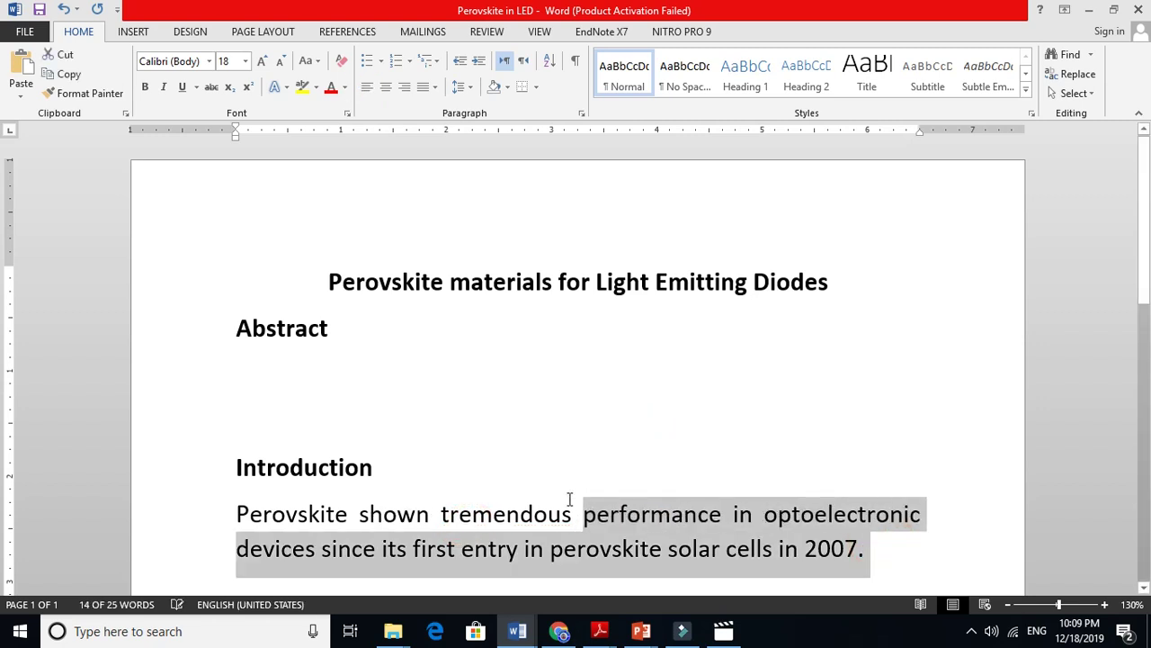
scroll(4, 277, down, 3)
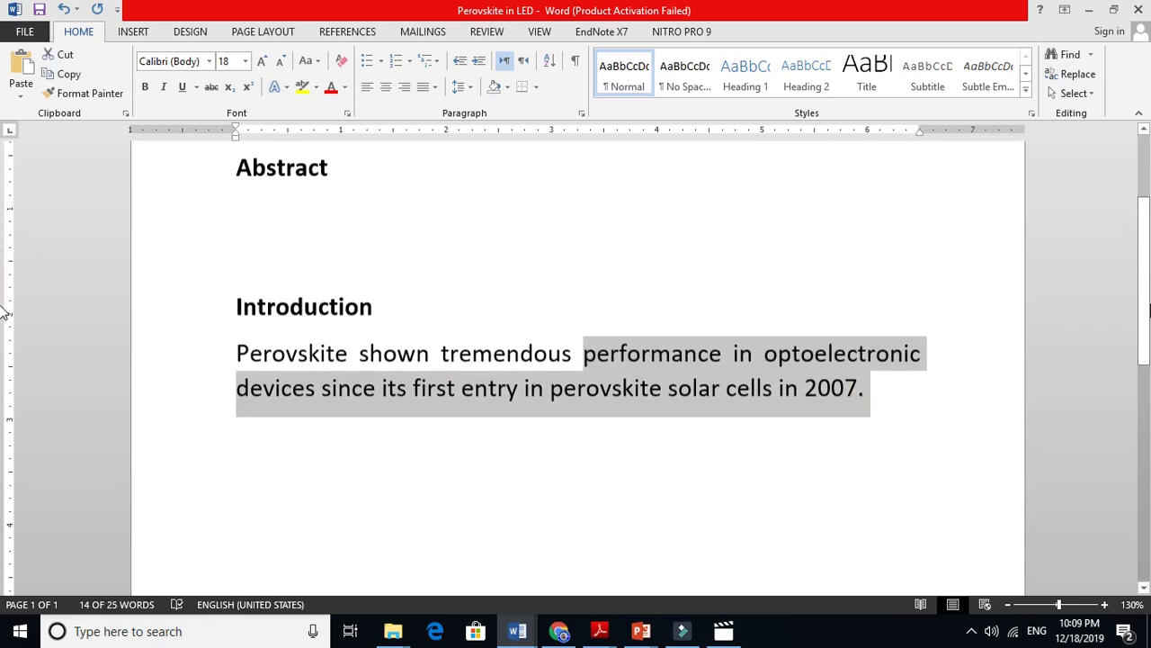
click(862, 389)
click(865, 390)
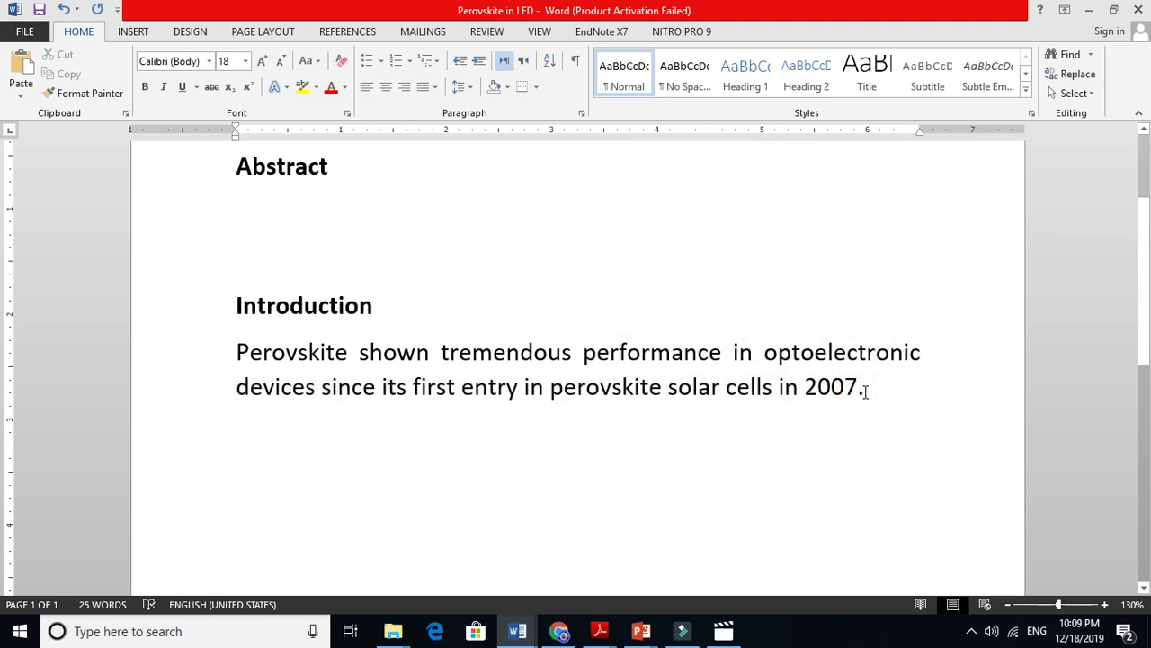
Replace 'perovskite solar cells' with 'the research domain' before 'in 2007.'.
click(652, 342)
click(801, 353)
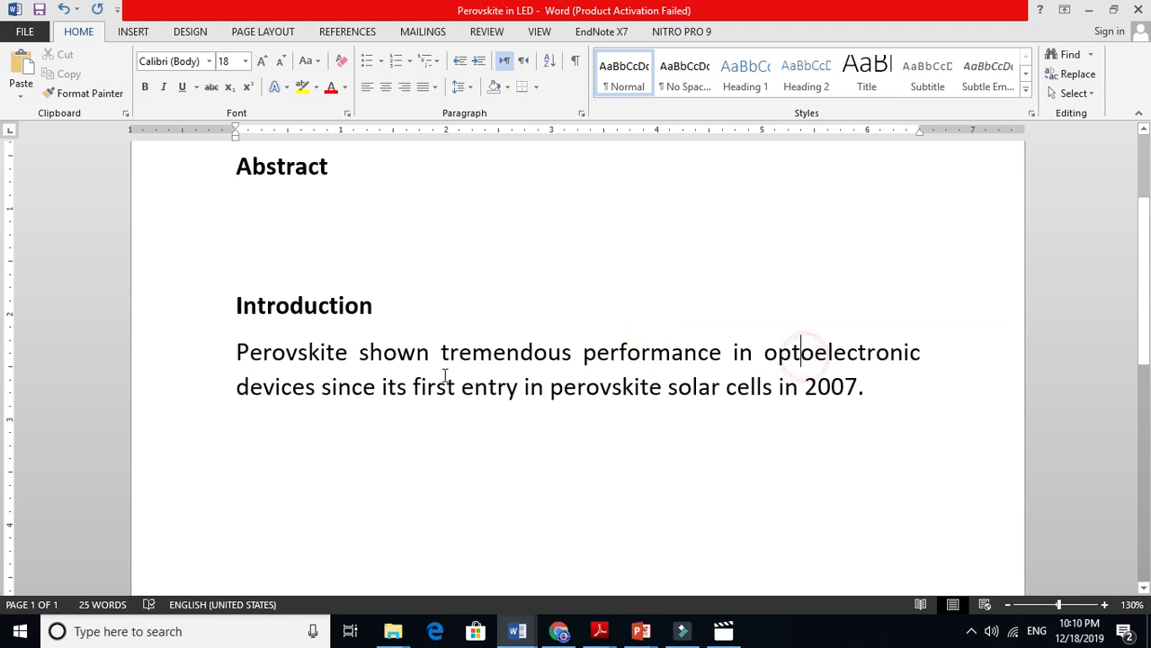
click(383, 389)
click(507, 391)
click(623, 391)
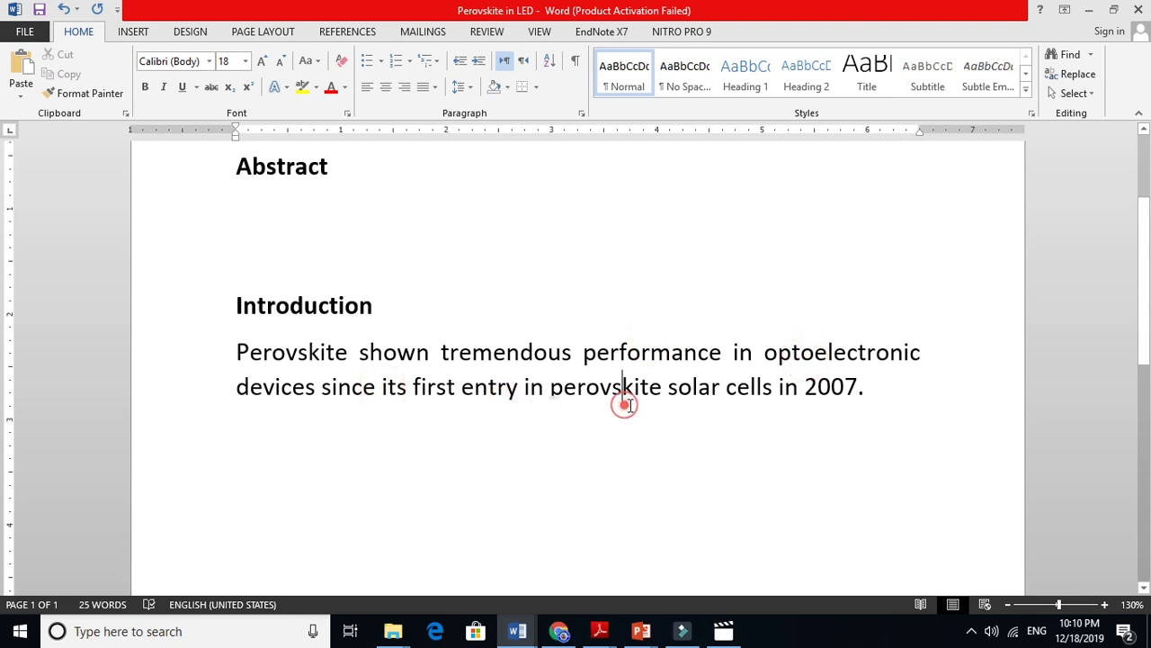
click(775, 404)
click(864, 401)
double_click(561, 392)
key(End)
drag(778, 389, 625, 394)
text(the res)
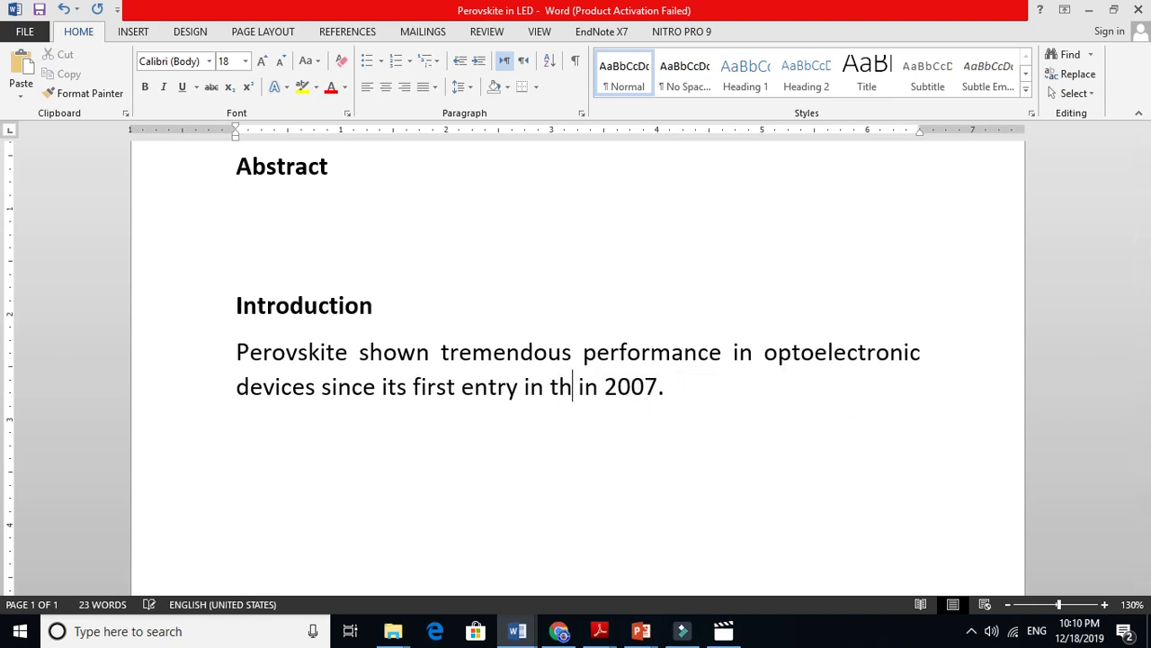
text(earch )
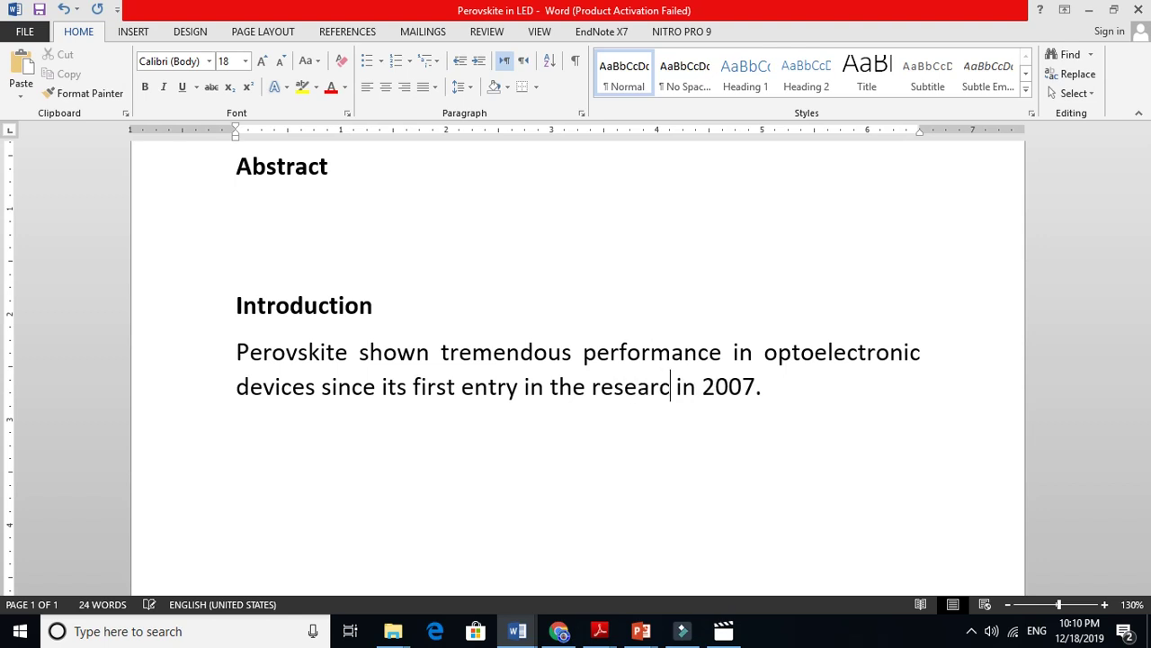
text(d)
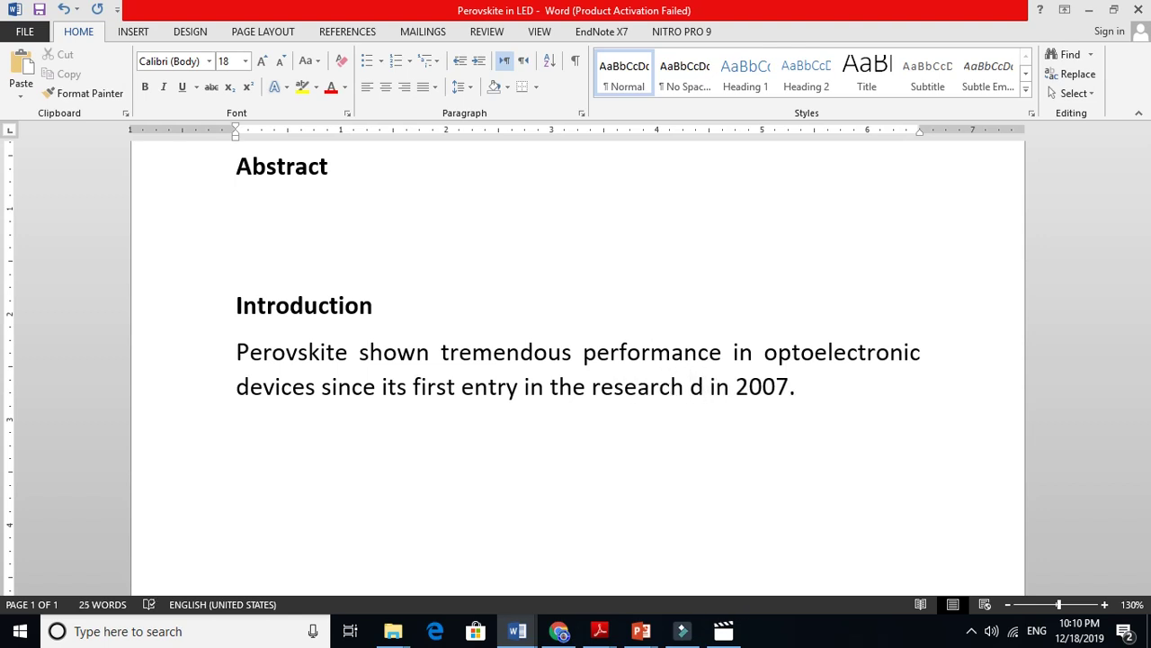
text(omain)
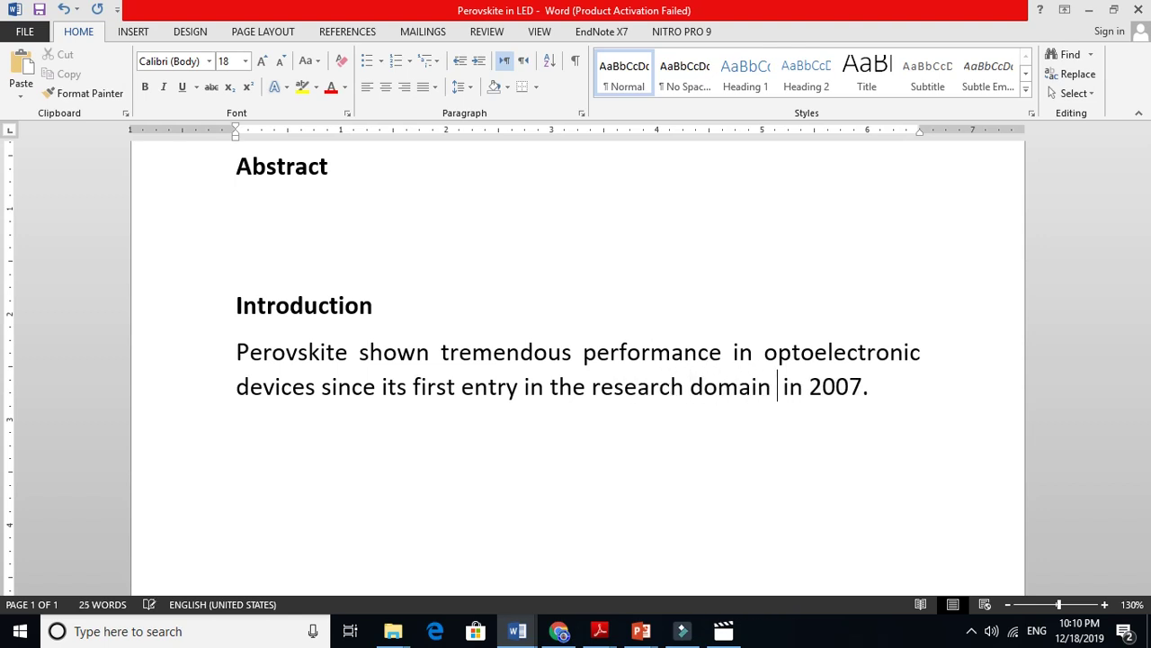
key(BackSpace)
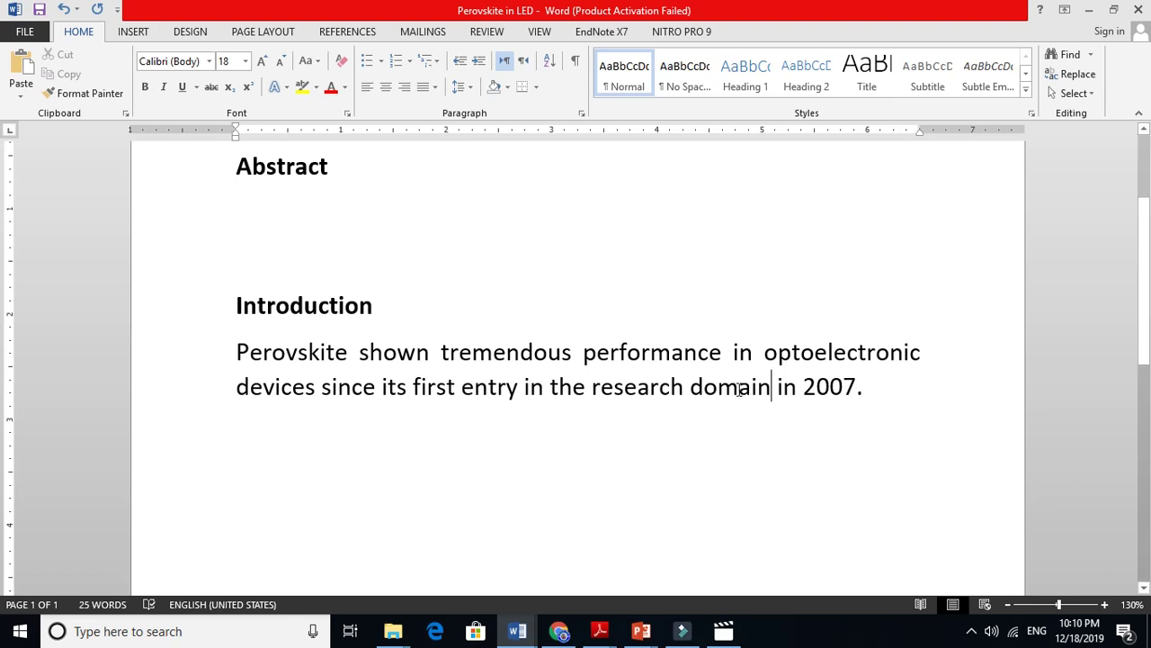
click(859, 385)
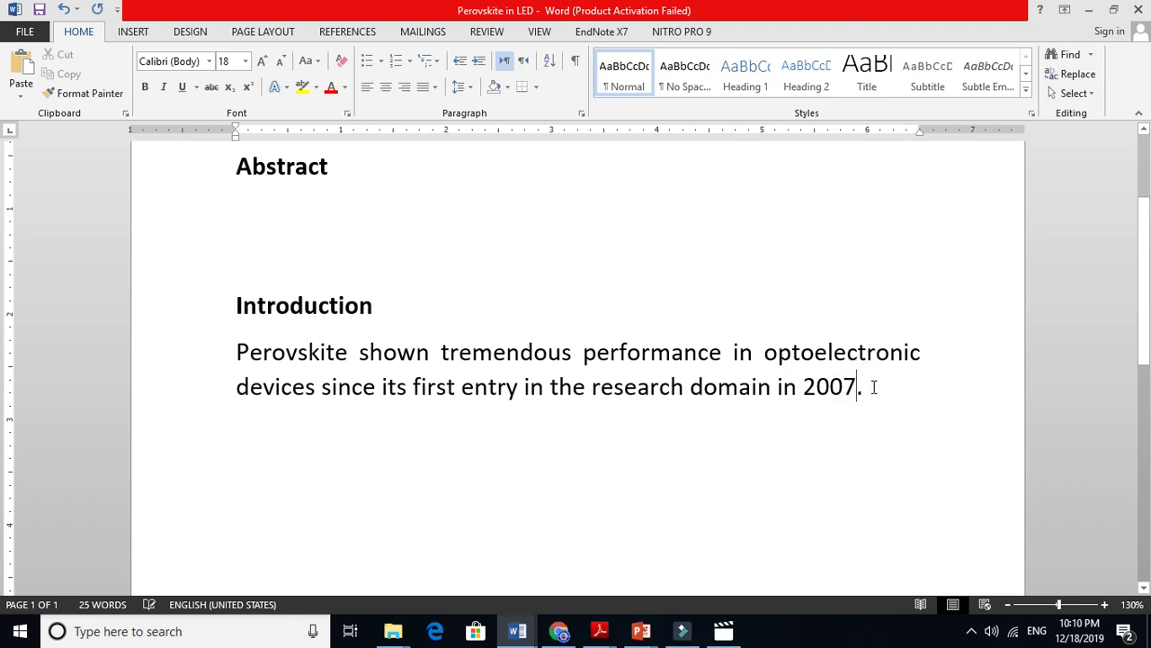